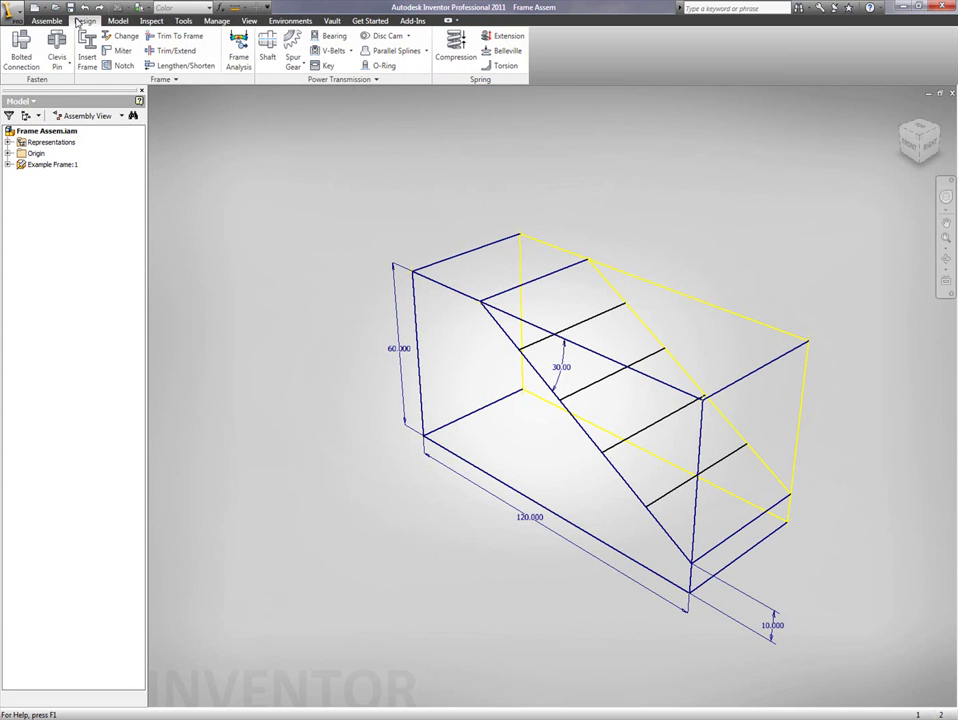
Step: In Insert Frame, choose the ISO 4019 (Square) tube profile in size 120x120x6
click(84, 20)
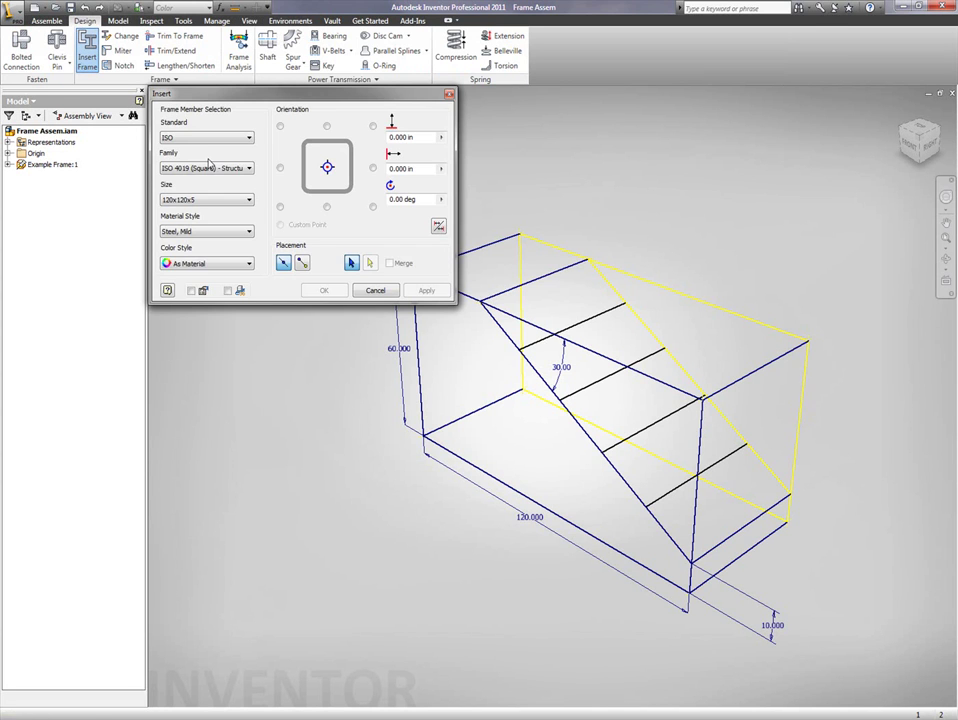
click(243, 137)
click(242, 140)
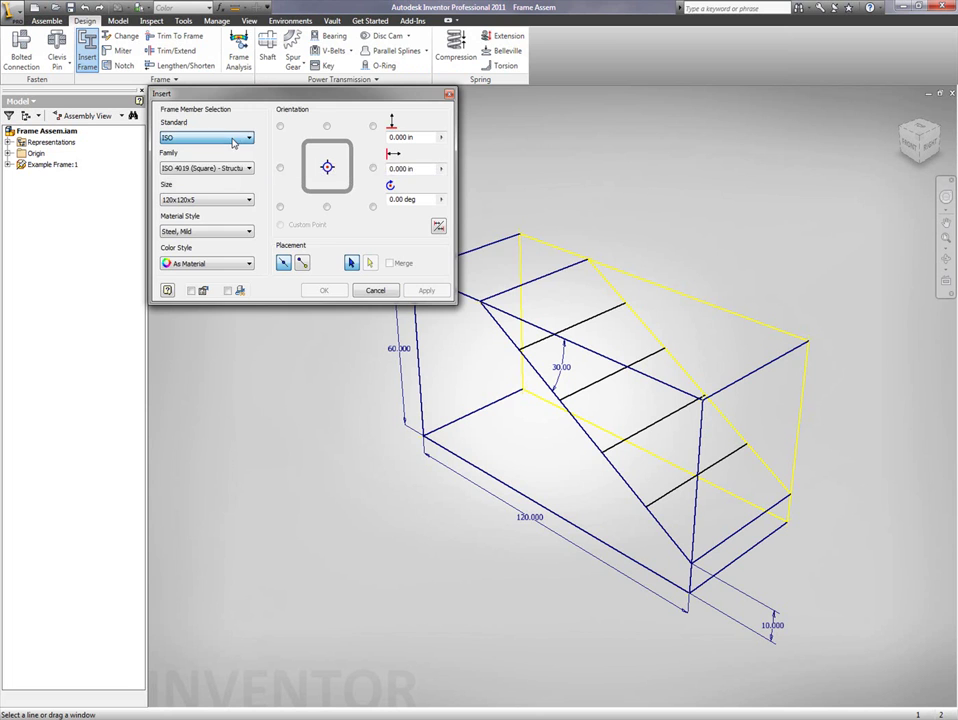
click(240, 169)
click(240, 203)
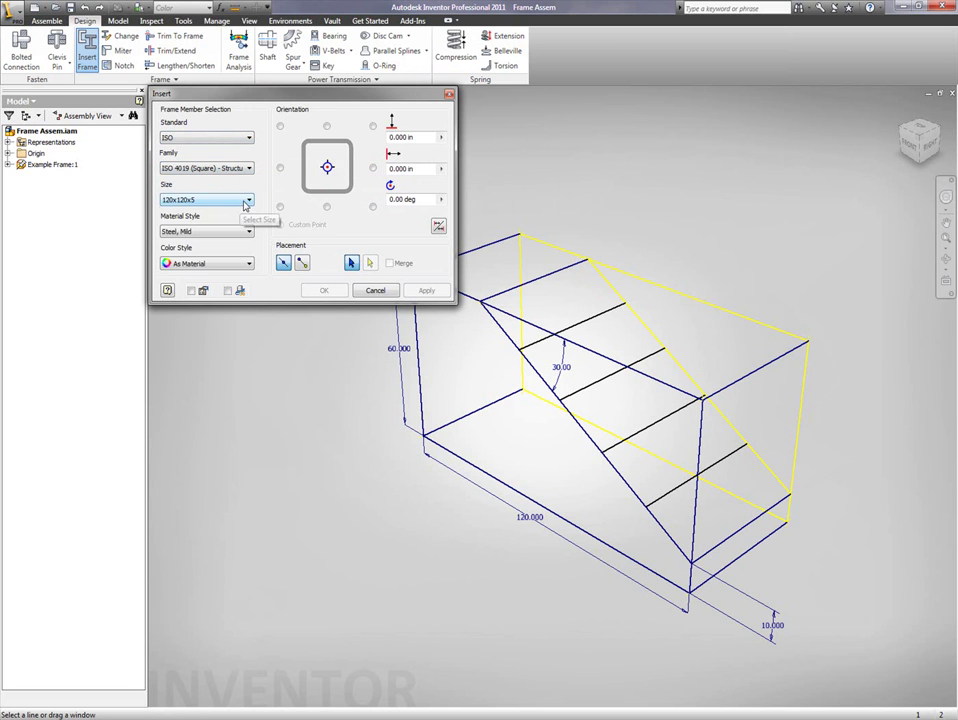
click(247, 200)
click(202, 219)
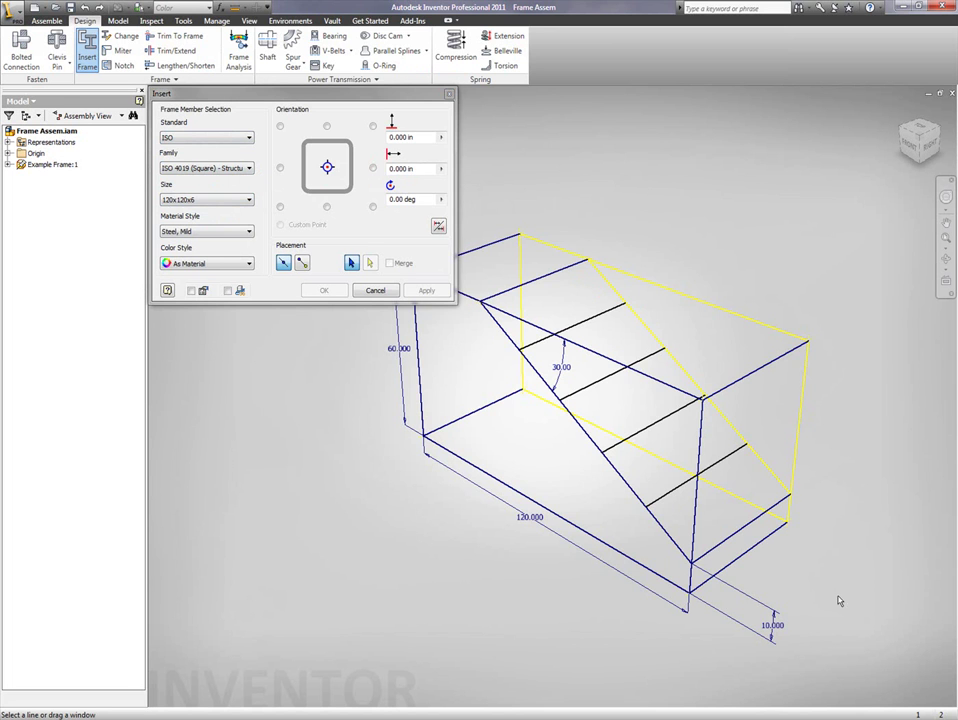
Step: Insert tubes on all the stair sketch lines and accept the new frame file
drag(832, 641, 354, 221)
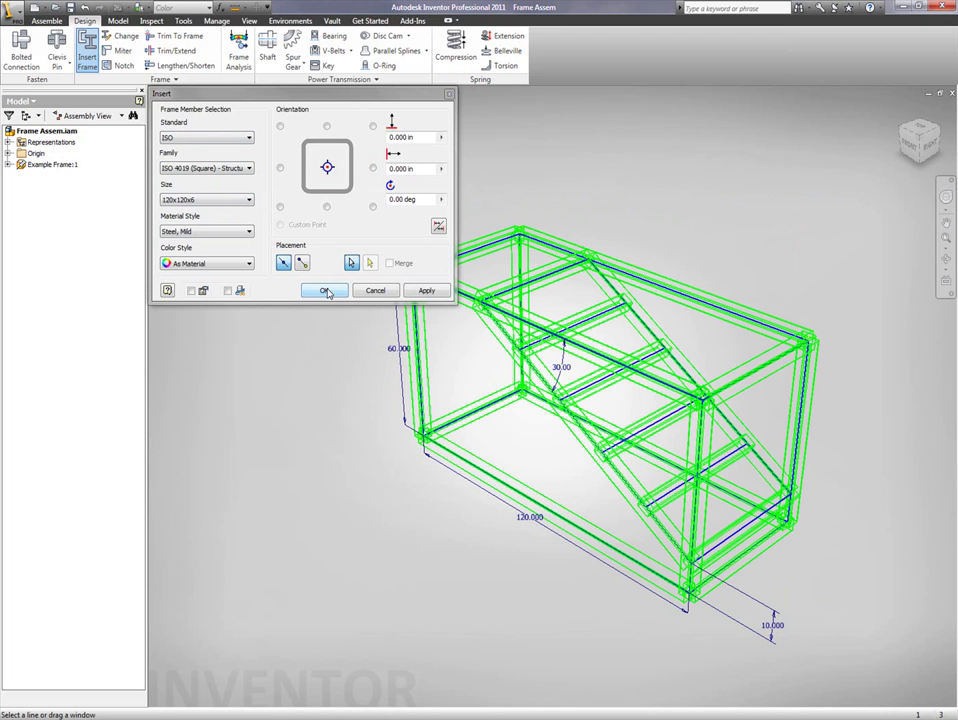
click(327, 291)
click(269, 244)
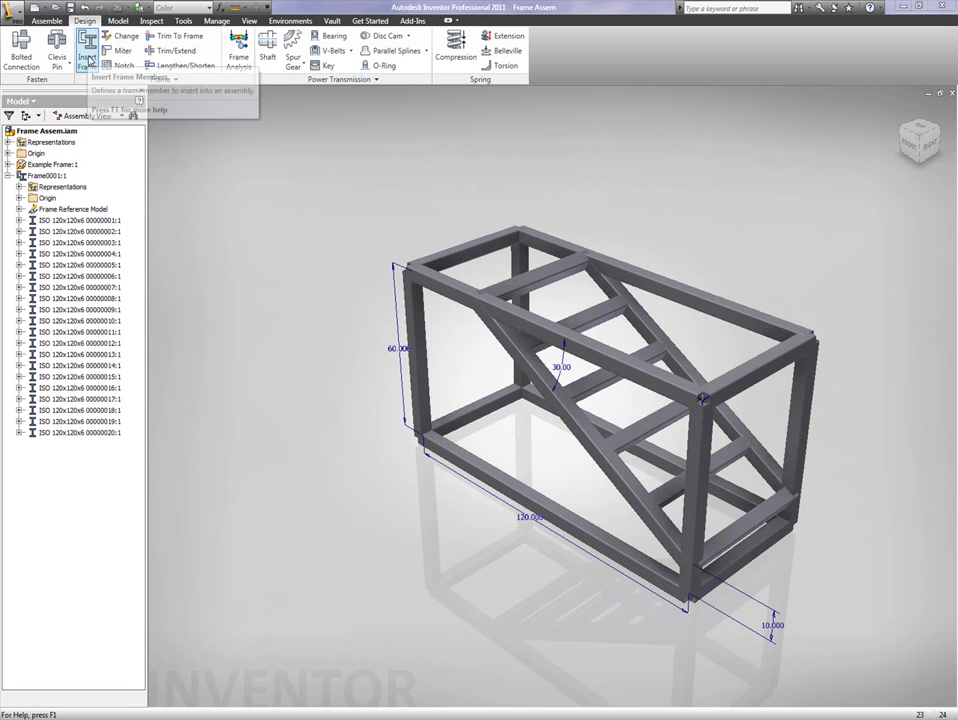
Step: Miter the long top member and the short top-left member at the top-left corner
click(119, 50)
click(447, 292)
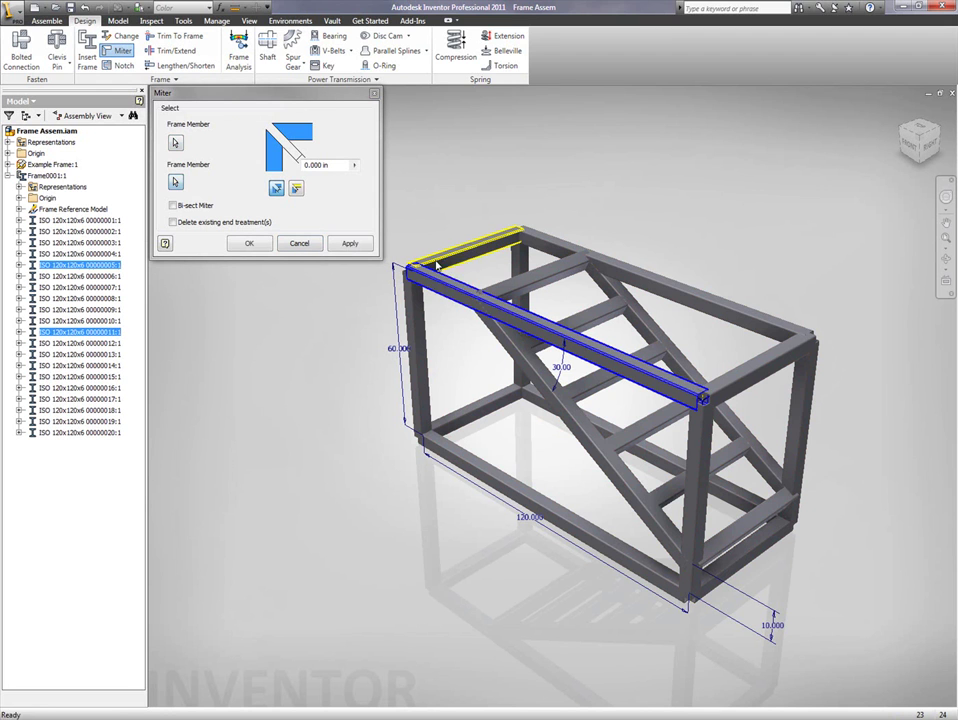
right_click(424, 256)
click(438, 259)
click(478, 246)
right_click(541, 306)
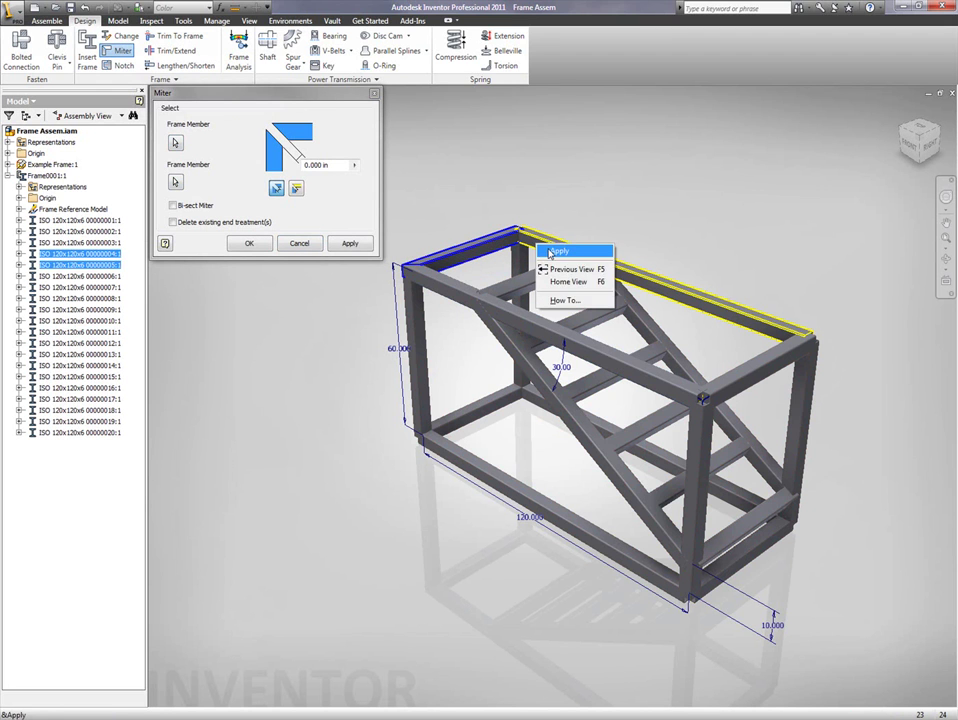
click(567, 314)
Step: Miter the back and front top-right corners
click(700, 293)
click(783, 362)
right_click(806, 362)
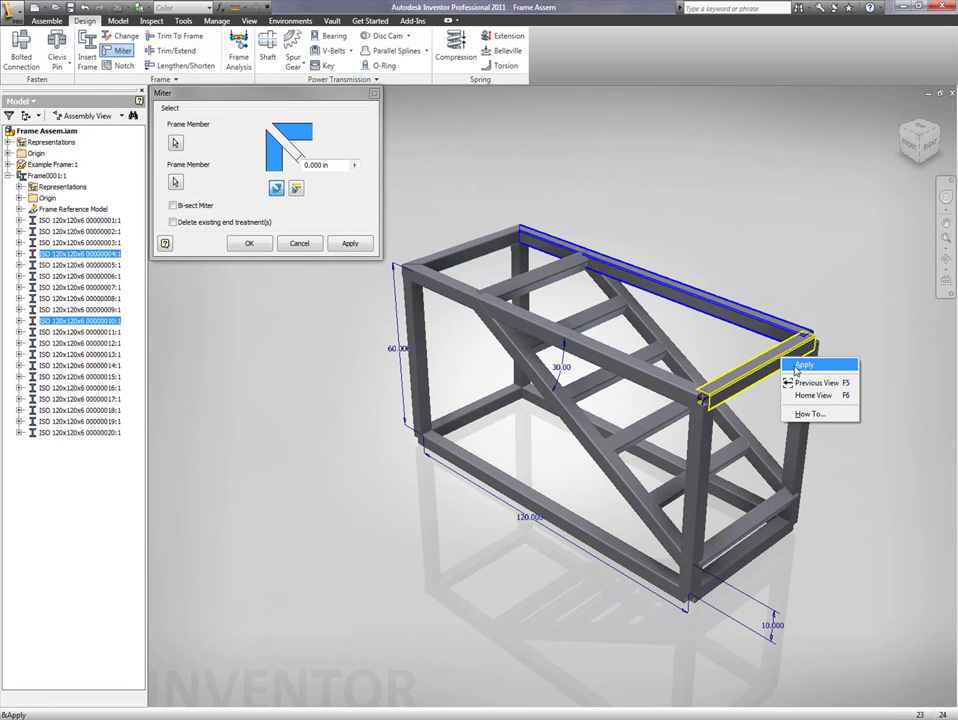
click(828, 369)
click(700, 395)
click(716, 392)
right_click(716, 392)
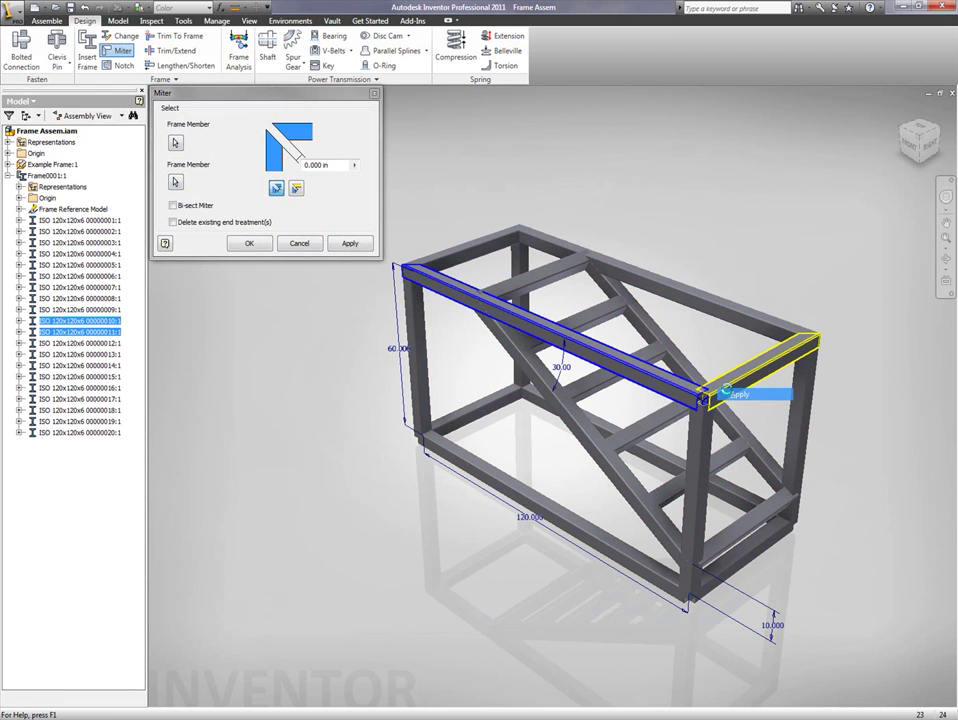
click(738, 399)
Step: Miter the back and front bottom-right corners
click(560, 400)
click(760, 538)
right_click(760, 538)
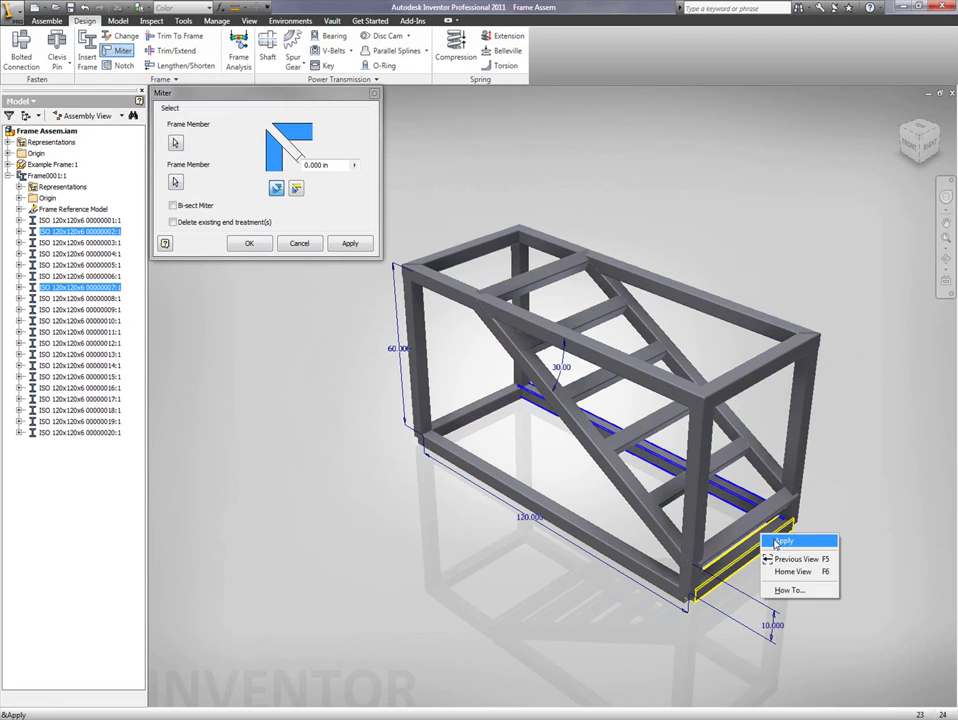
click(780, 543)
click(663, 560)
click(716, 585)
right_click(716, 585)
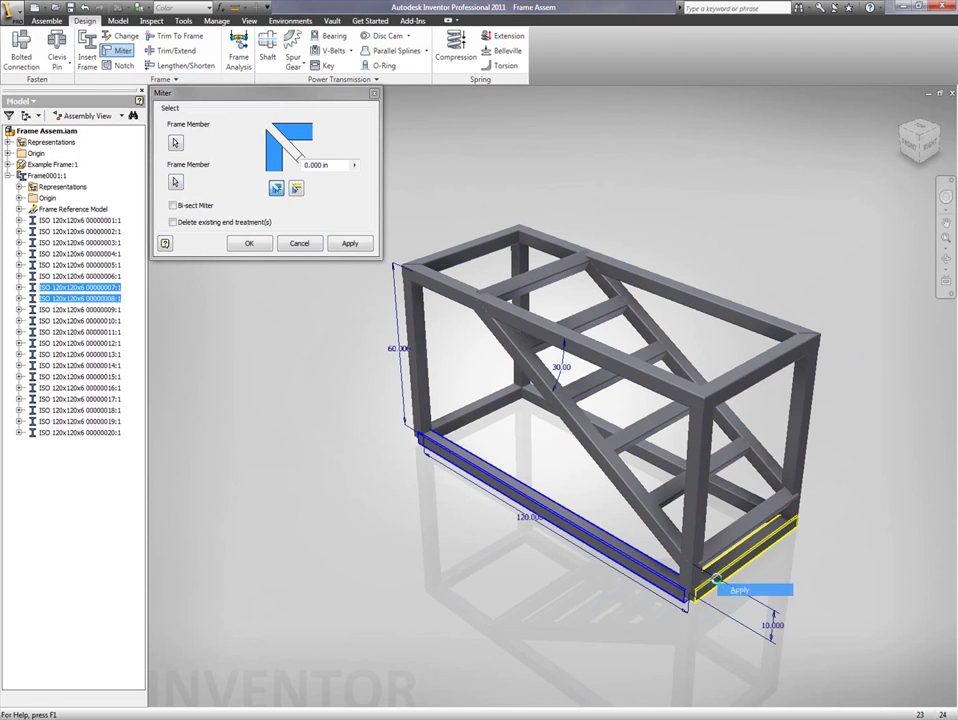
click(736, 588)
Step: Miter the front and back bottom-left corners and close the Miter dialog
click(438, 442)
click(445, 445)
right_click(446, 445)
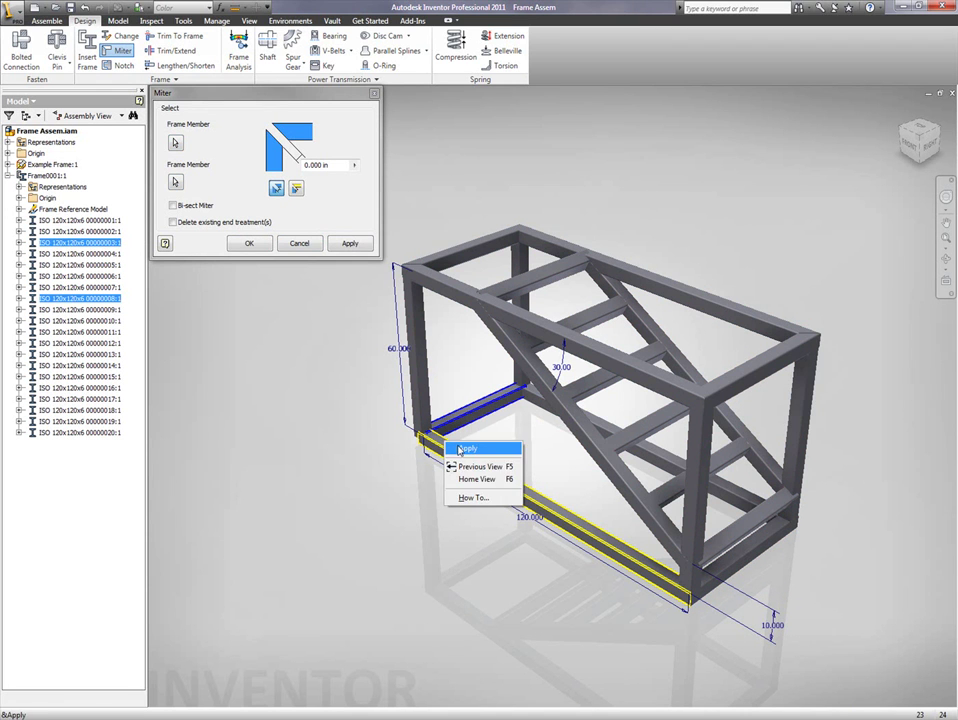
click(466, 450)
click(522, 393)
click(507, 400)
right_click(507, 400)
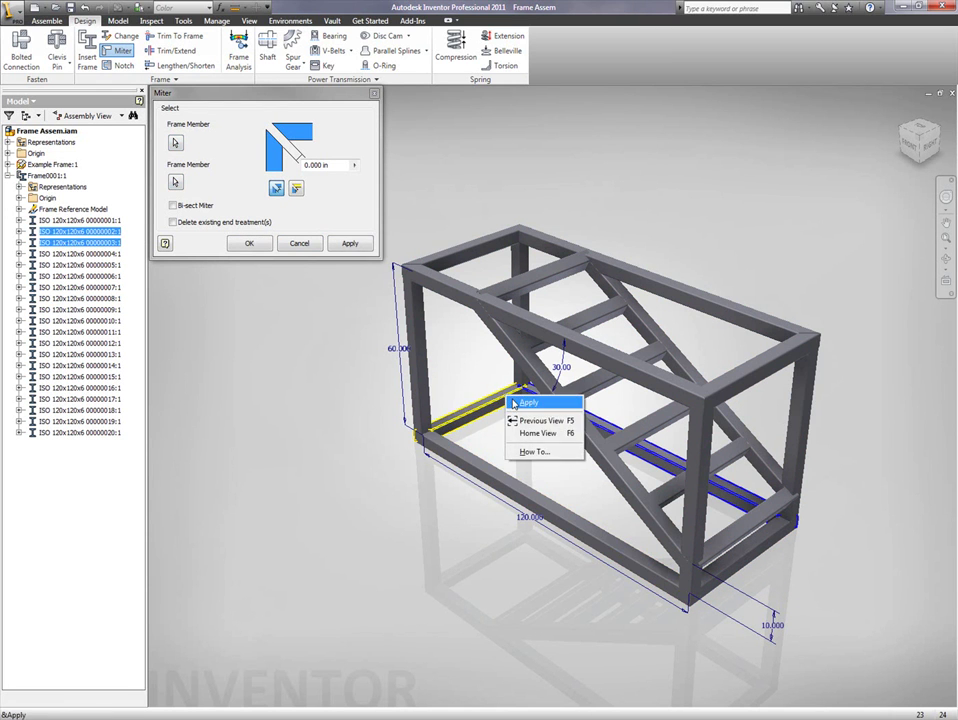
click(526, 402)
click(298, 243)
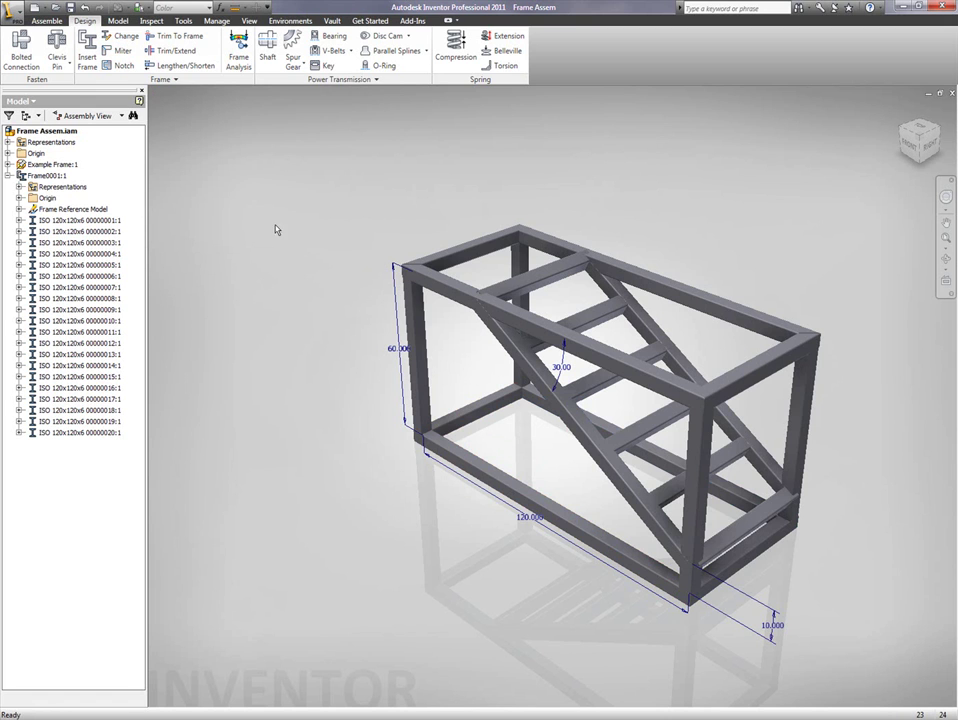
Step: Trim six stair tread tubes to the diagonal stringer face
click(176, 50)
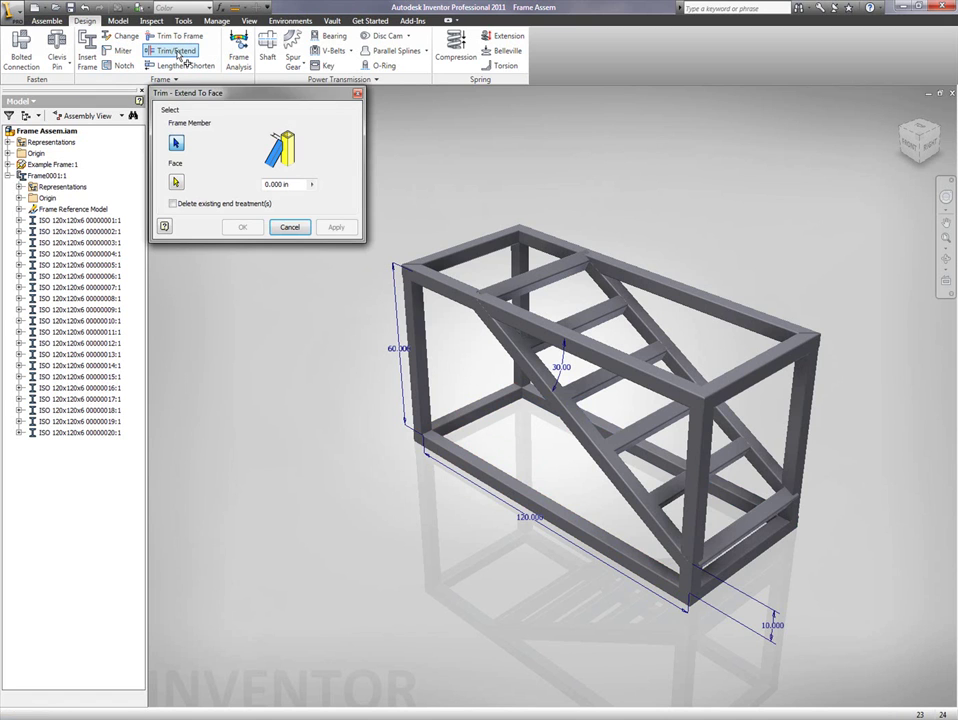
click(557, 280)
click(595, 318)
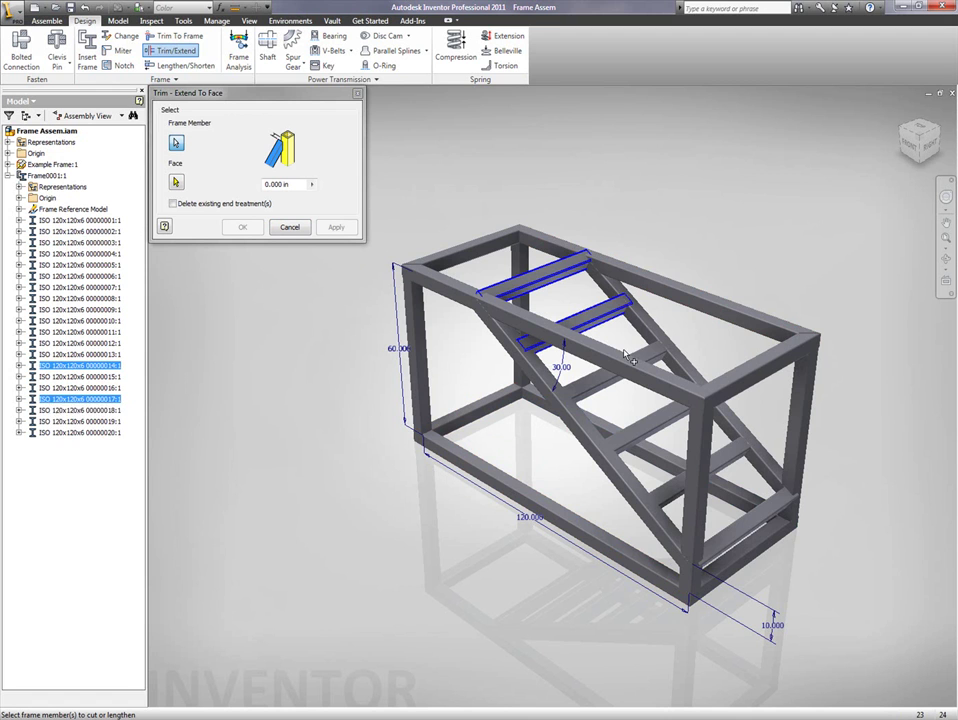
click(636, 360)
click(655, 425)
click(712, 462)
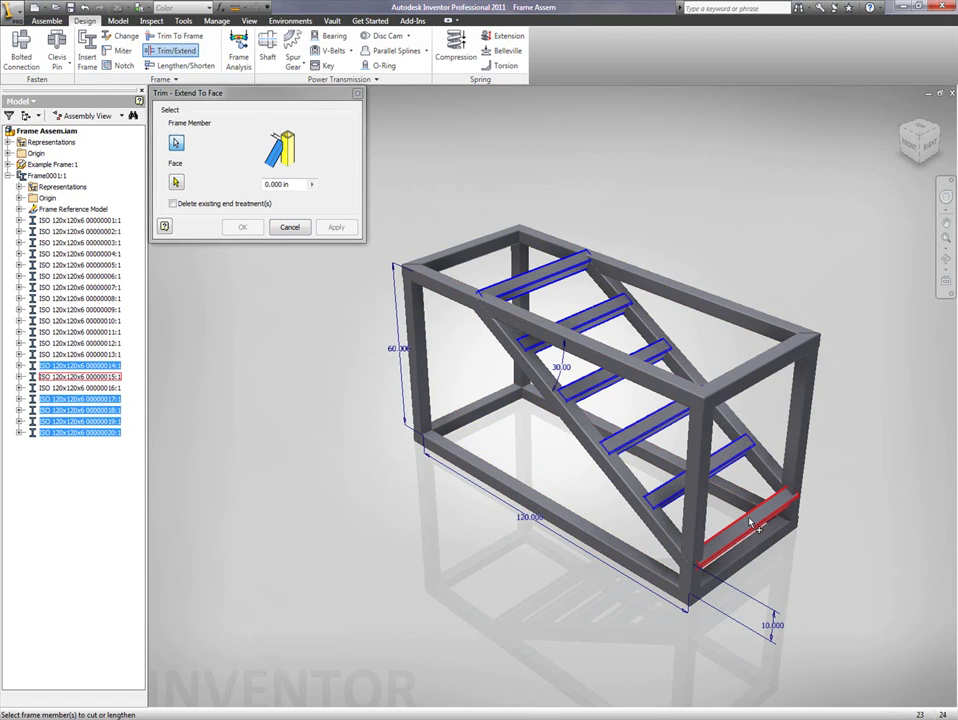
click(742, 533)
right_click(777, 437)
click(800, 434)
click(740, 445)
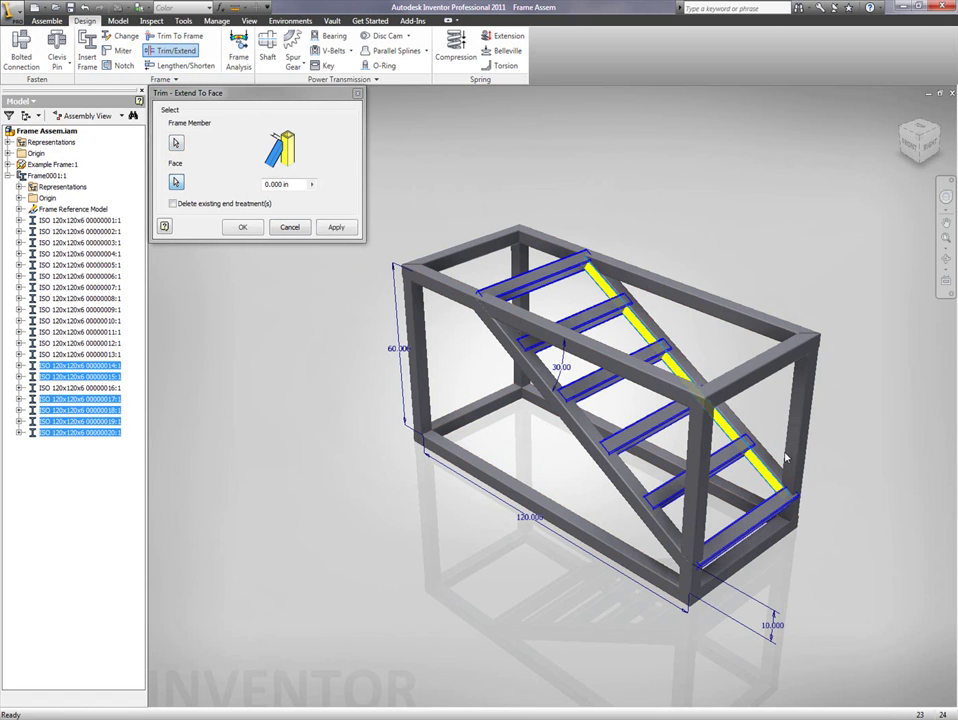
right_click(779, 436)
click(855, 444)
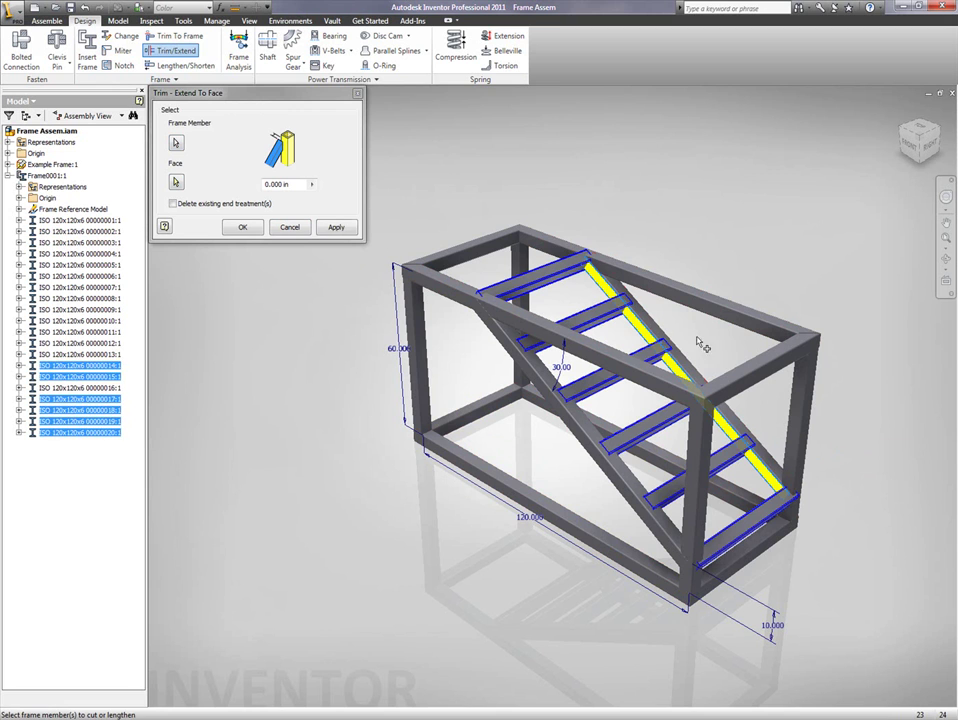
Step: Trim five more treads to the diagonal stringer, seen from the rotated view
click(606, 318)
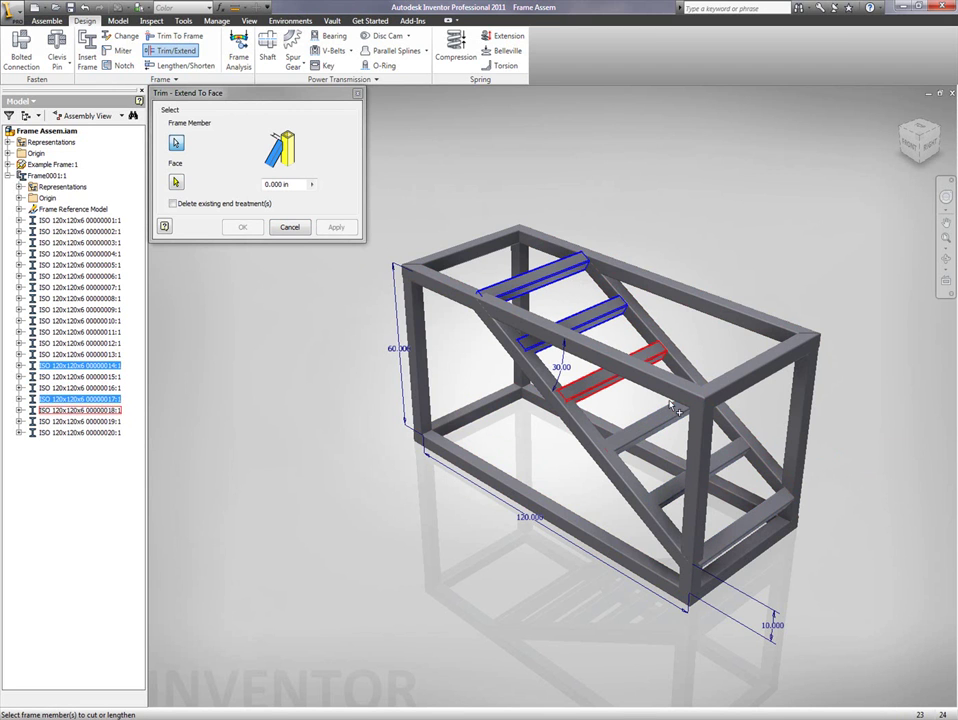
click(612, 362)
click(645, 432)
click(731, 477)
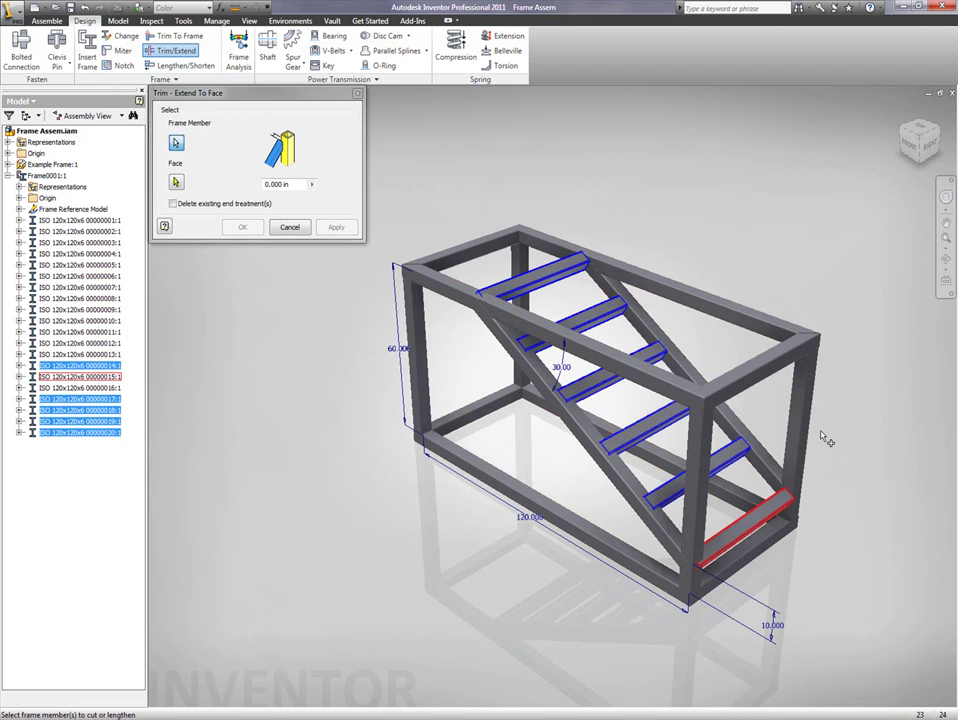
click(748, 527)
click(940, 133)
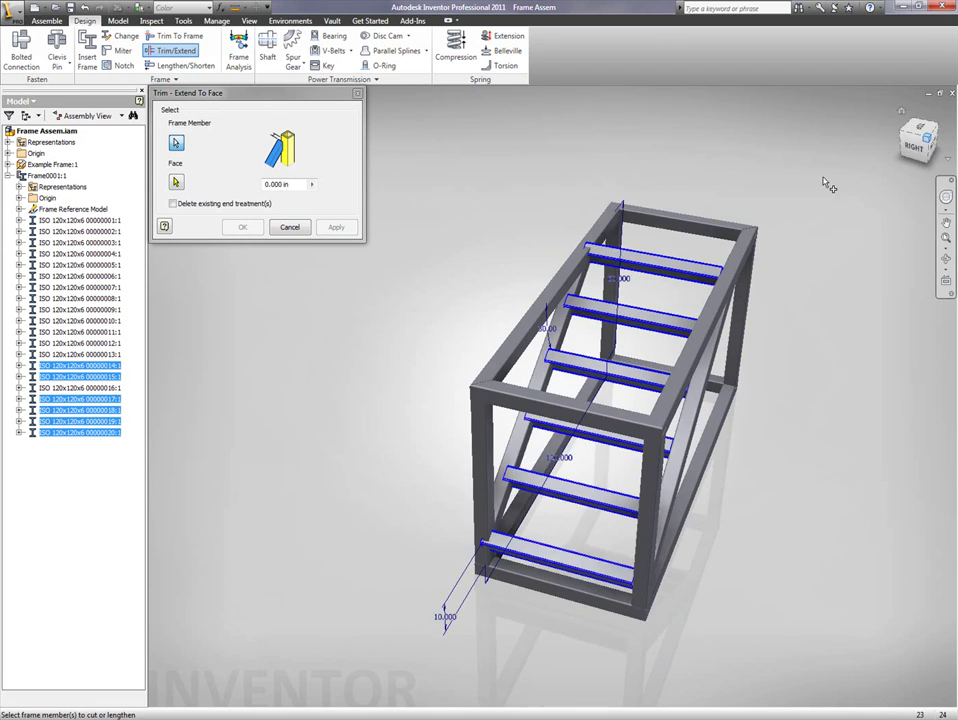
right_click(576, 170)
click(612, 177)
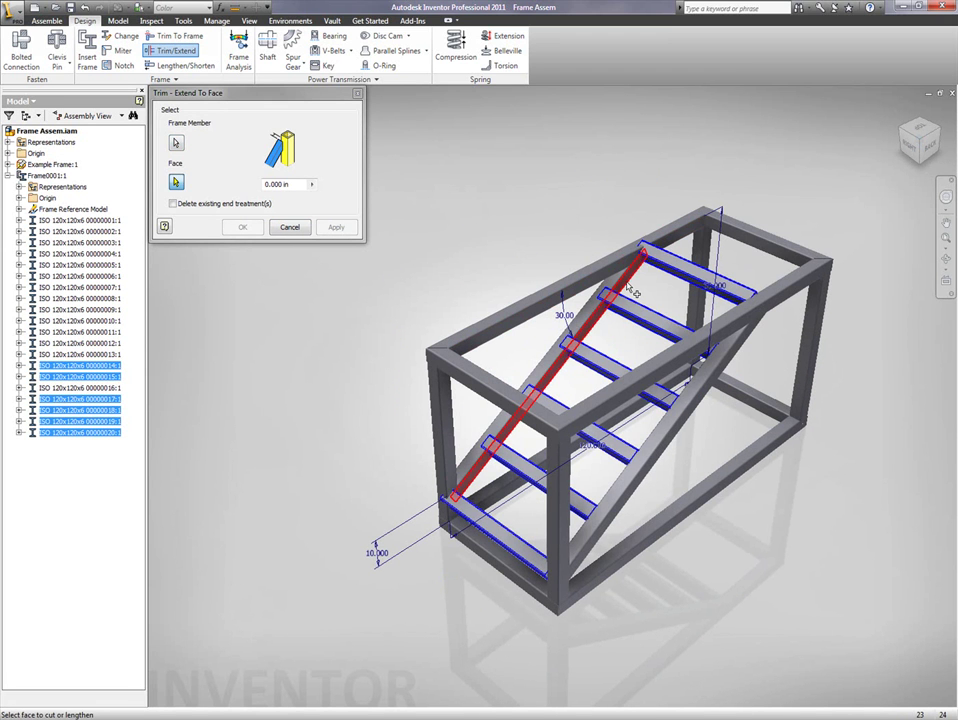
click(603, 300)
right_click(576, 209)
click(613, 214)
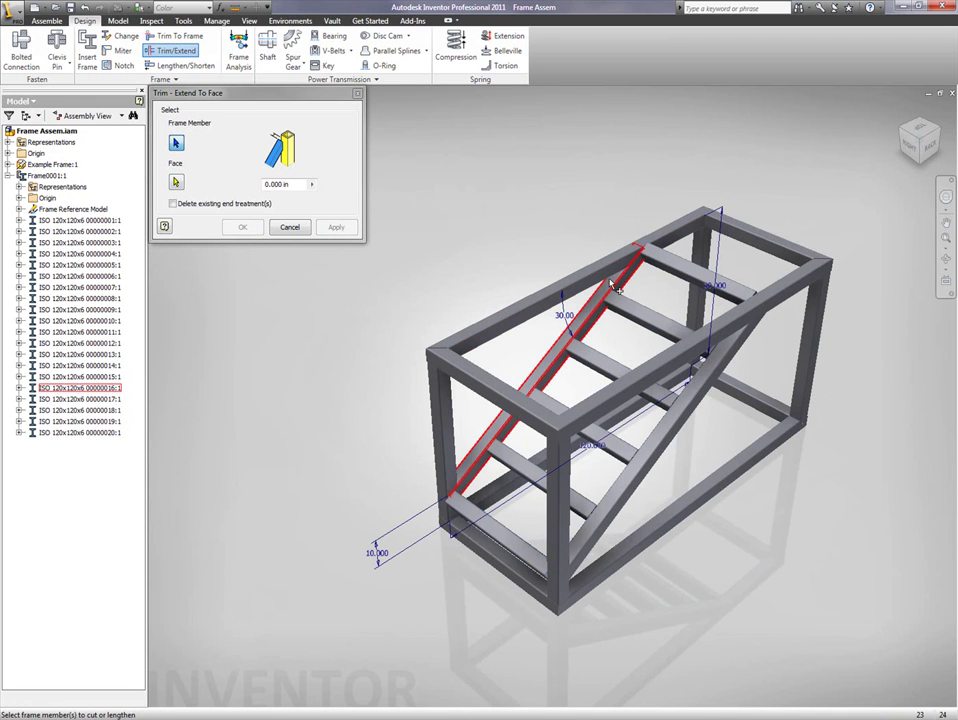
Step: Trim the left stringer, vertical posts and diagonal brace to the top member
click(585, 307)
click(440, 420)
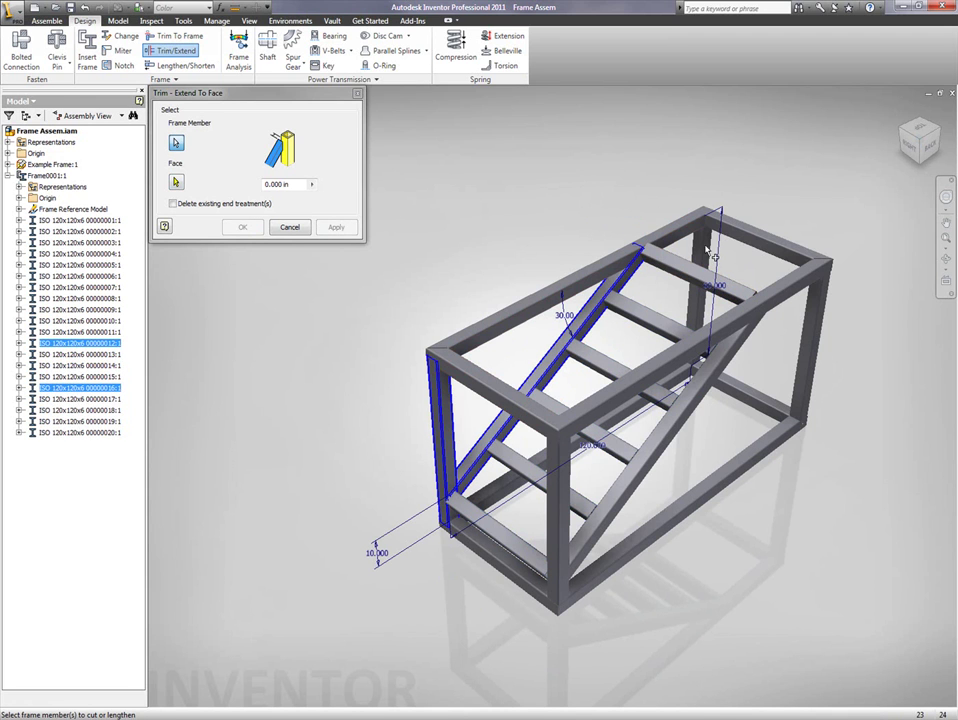
click(712, 256)
click(810, 340)
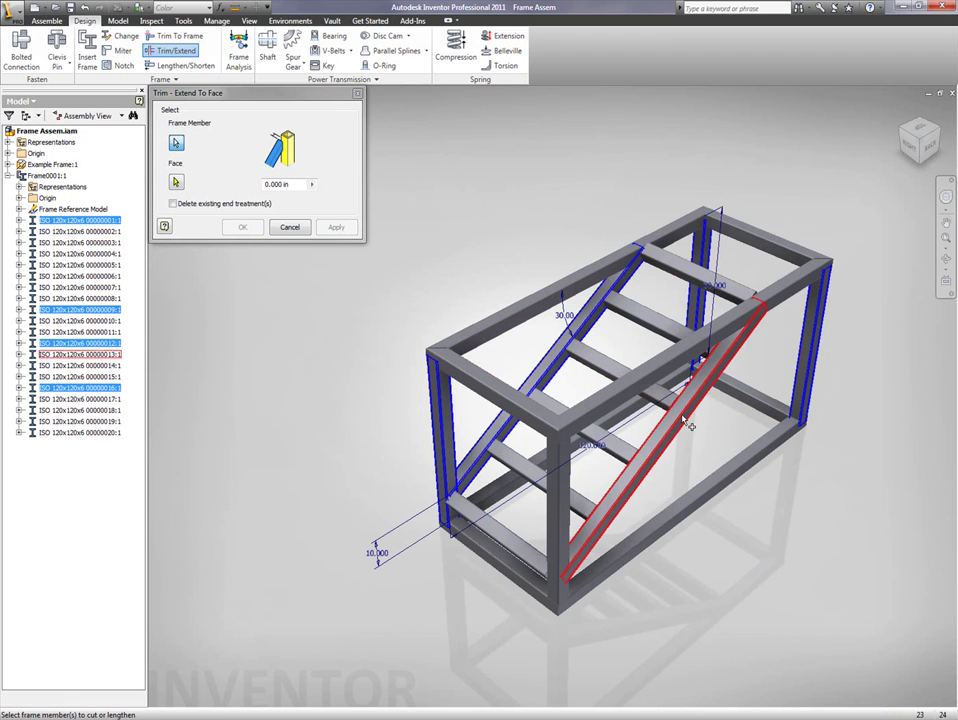
click(690, 425)
click(560, 520)
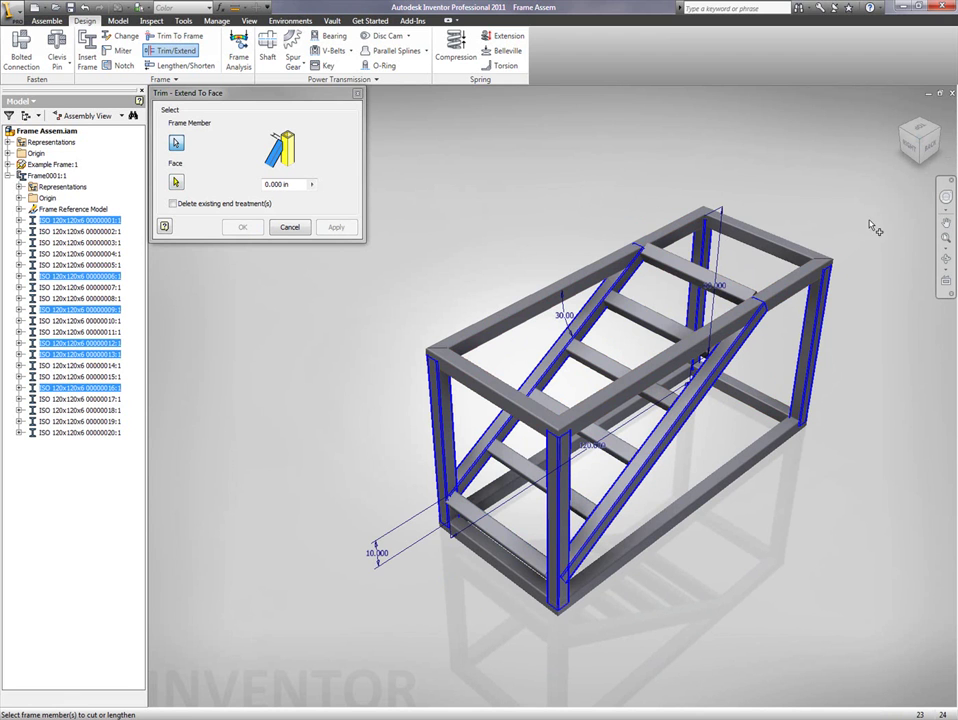
click(920, 168)
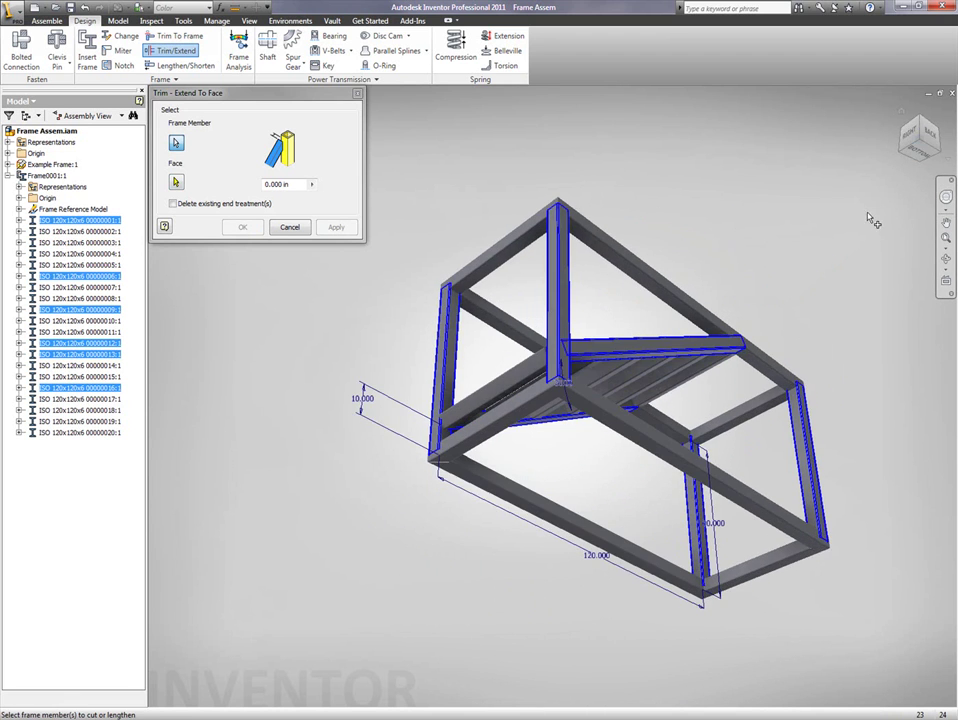
right_click(870, 219)
click(895, 226)
click(628, 277)
right_click(713, 218)
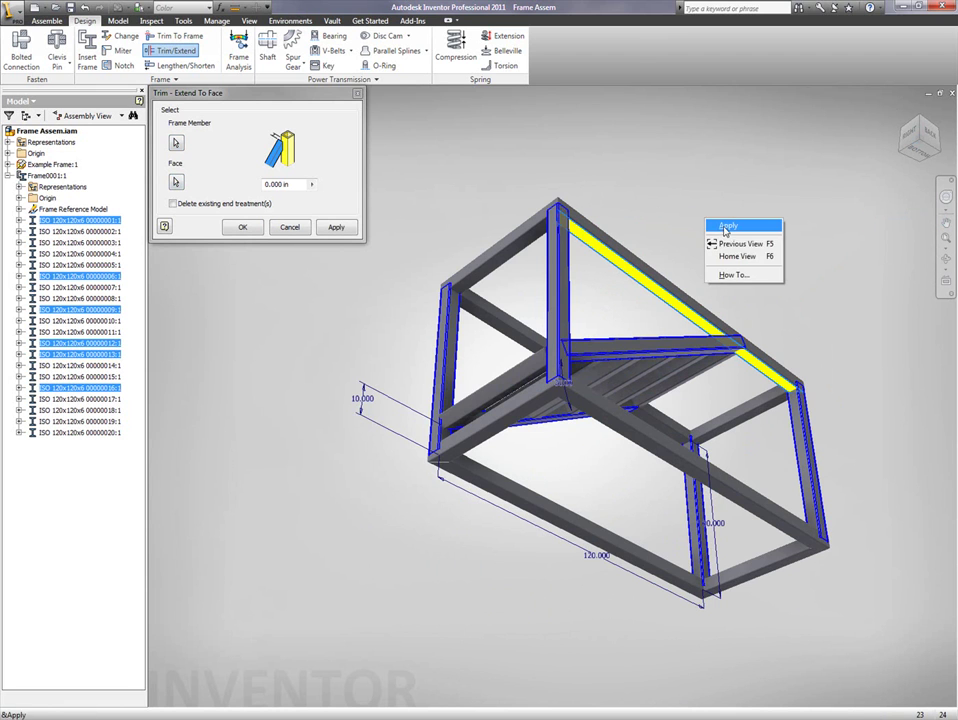
click(730, 226)
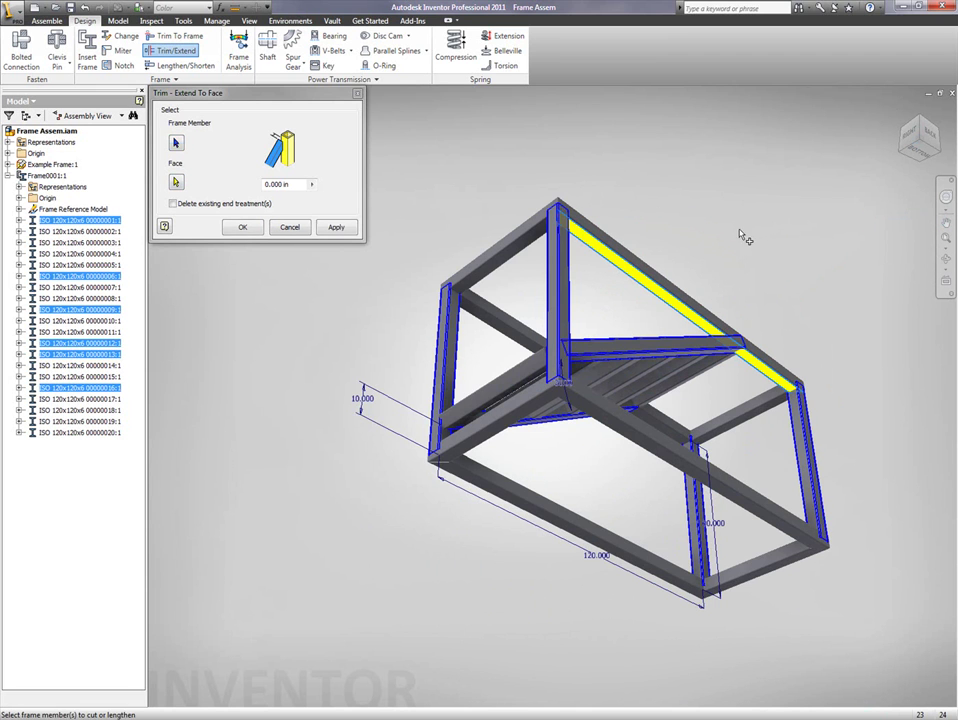
Step: Trim four vertical posts to the bottom front member
click(920, 120)
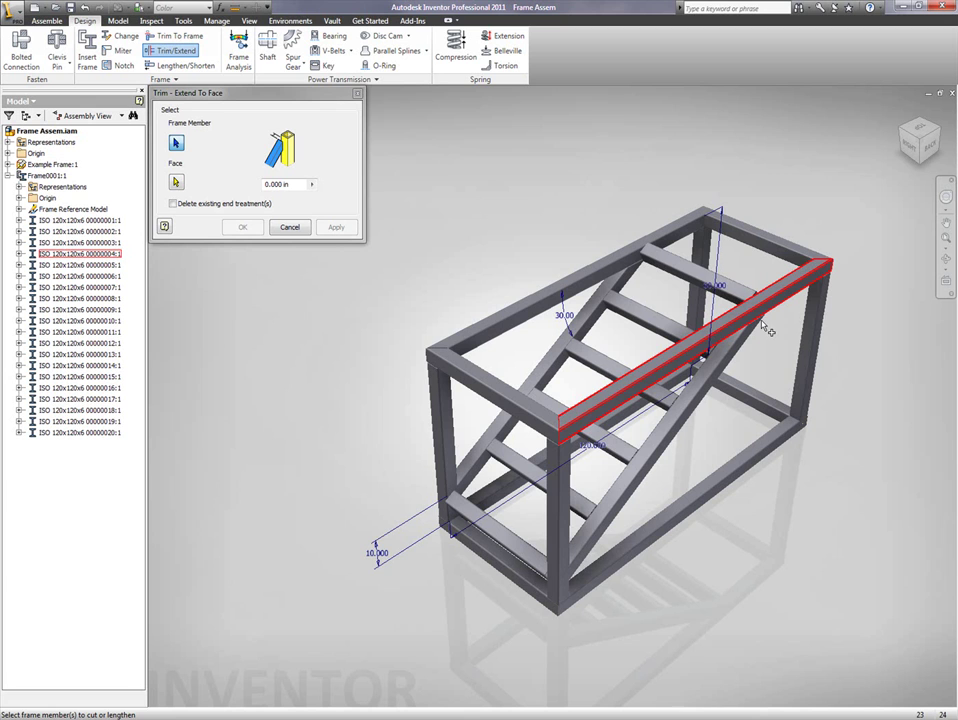
click(806, 375)
click(700, 300)
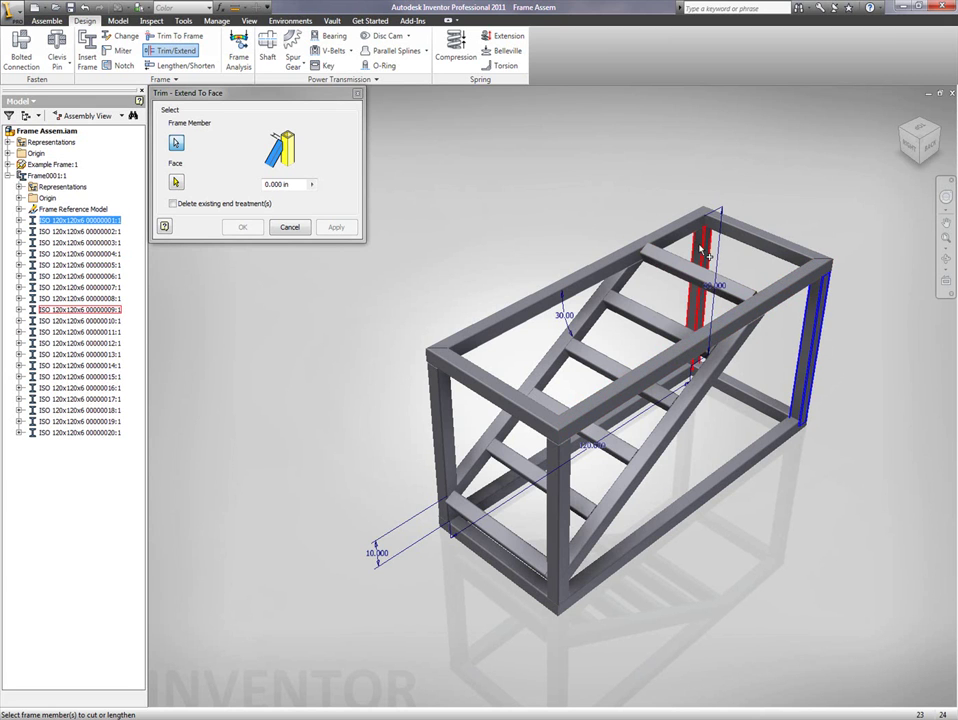
click(440, 450)
click(558, 490)
right_click(700, 452)
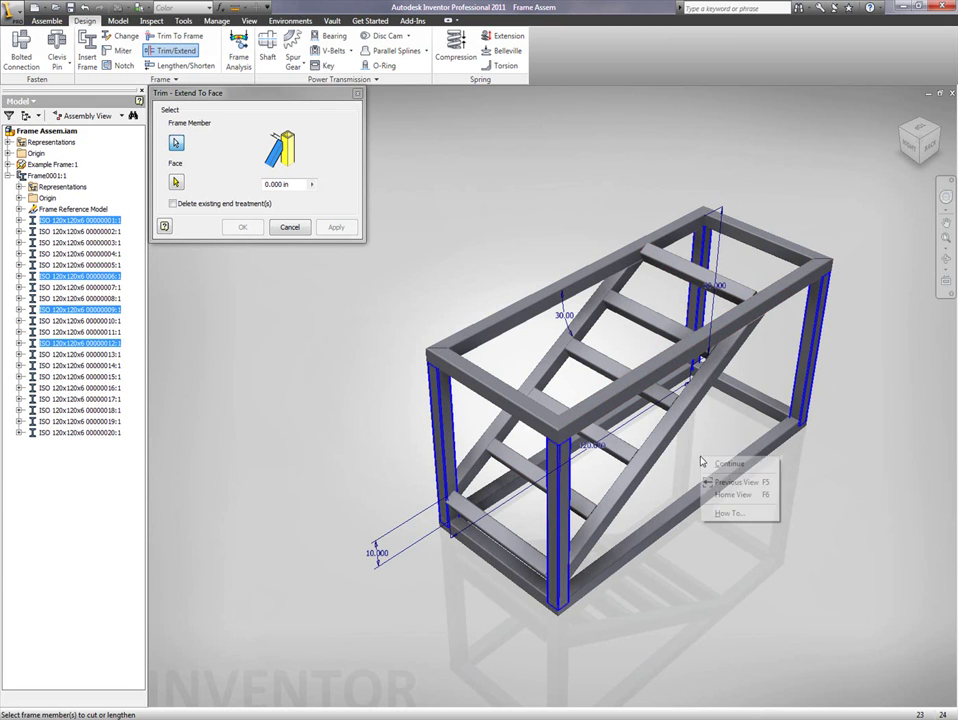
click(720, 460)
click(712, 483)
right_click(690, 438)
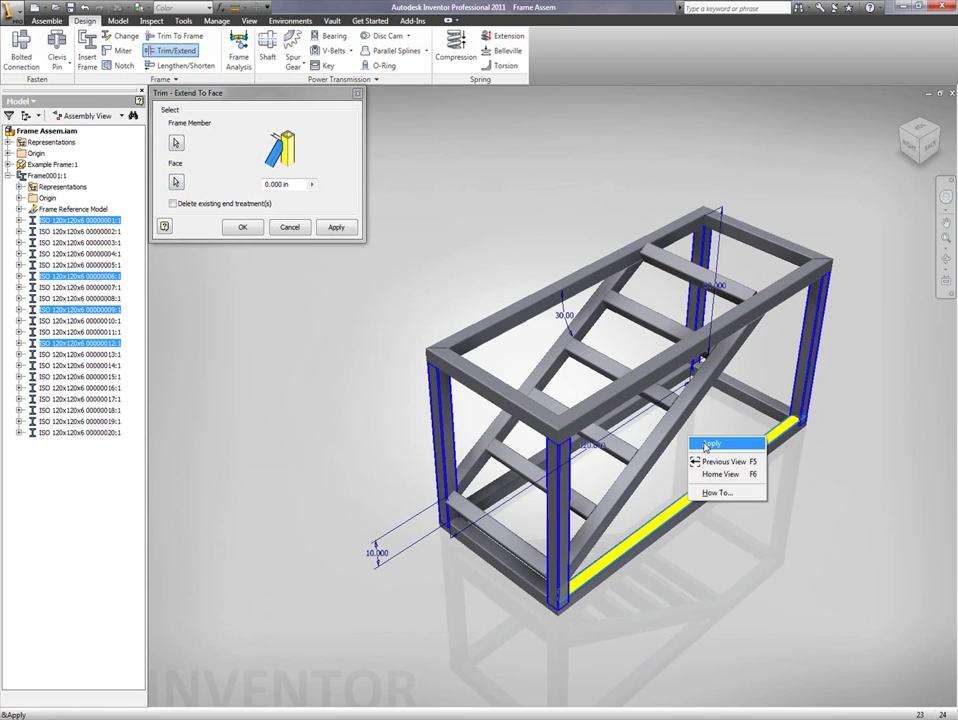
click(712, 447)
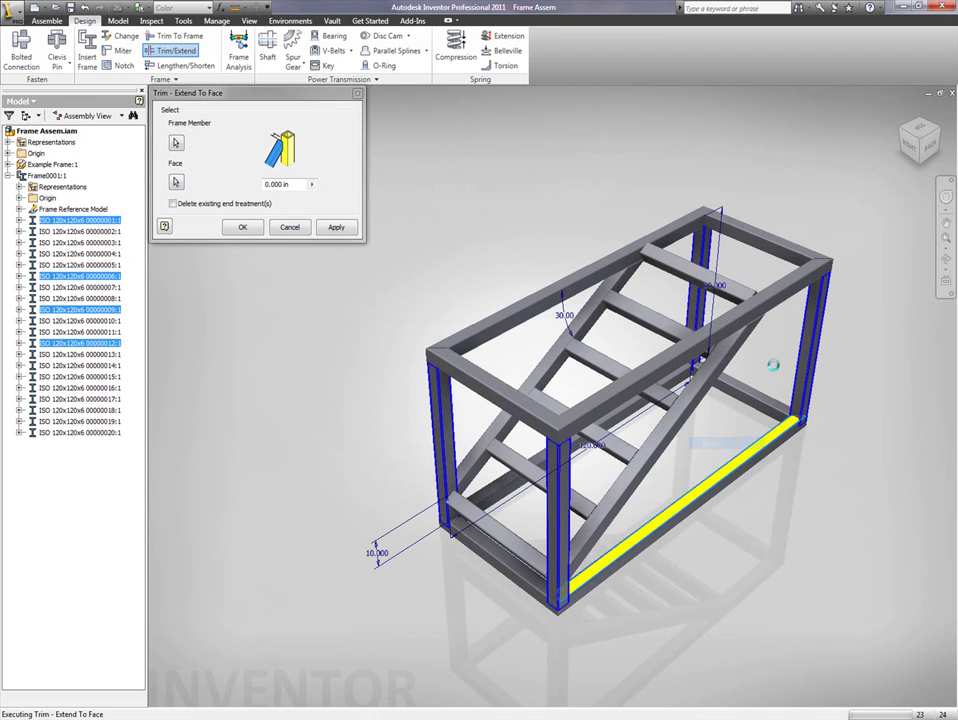
Step: Trim the two diagonal members to the vertical member, then close the trim tool
click(940, 152)
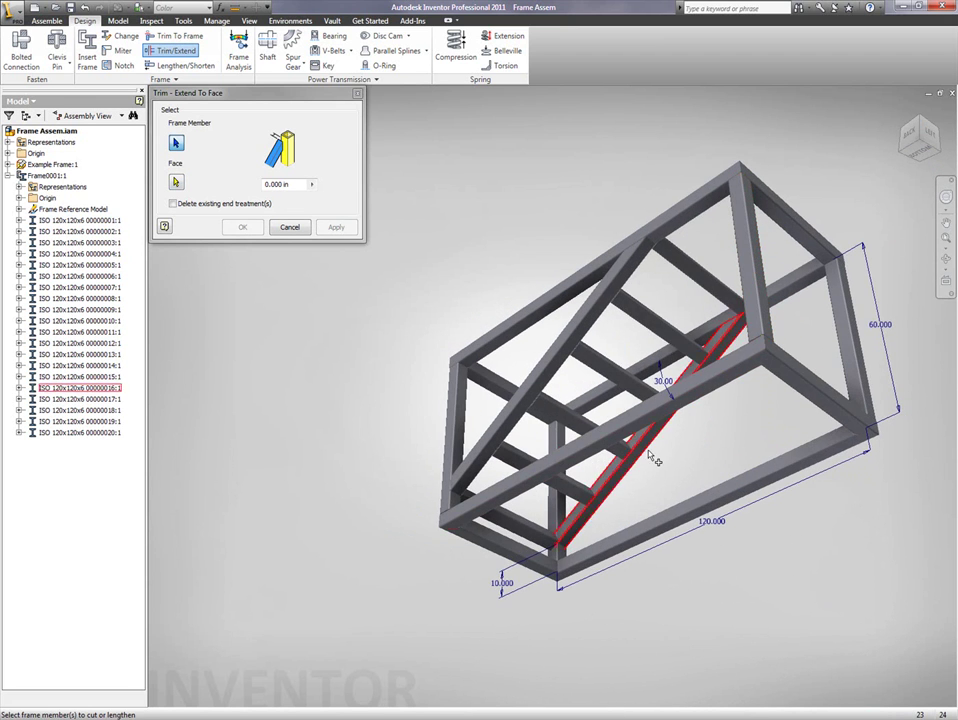
click(631, 480)
click(540, 378)
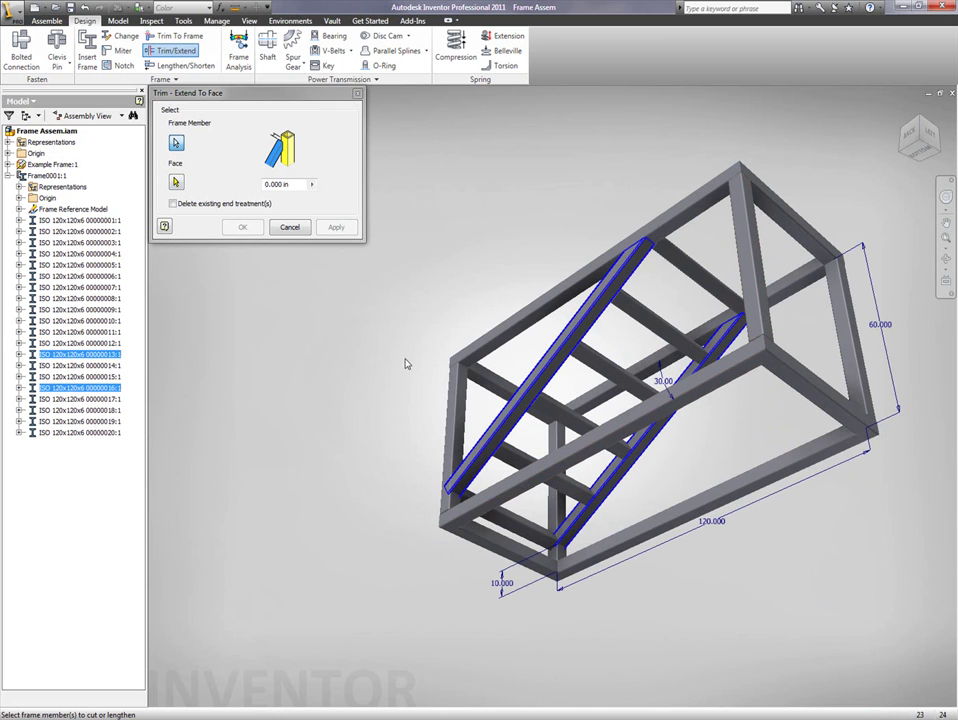
right_click(407, 362)
click(419, 372)
click(460, 420)
right_click(410, 366)
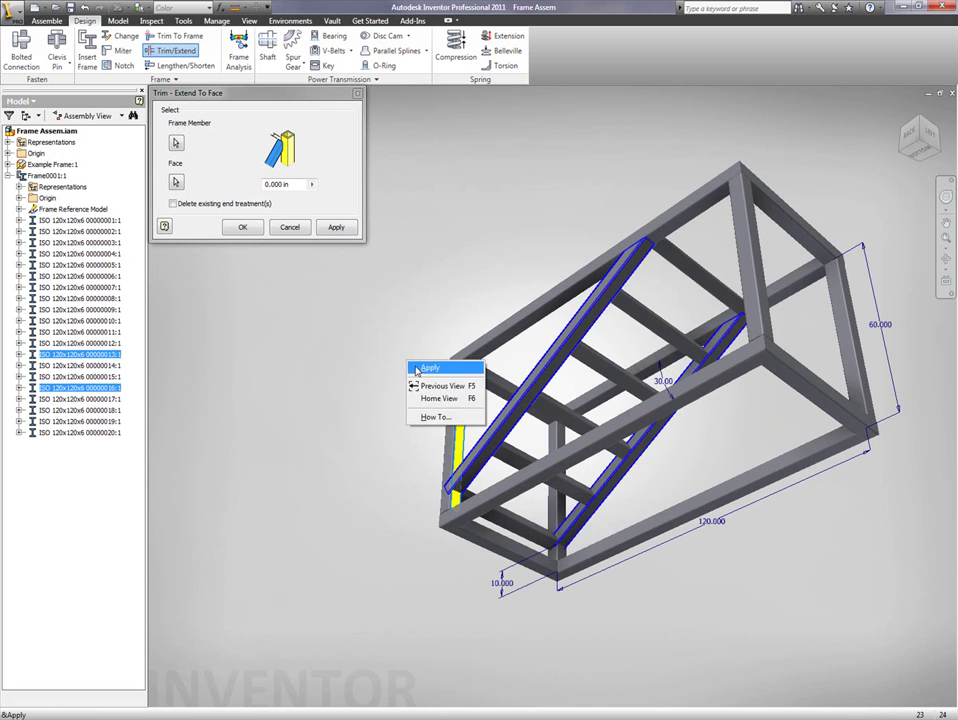
click(420, 368)
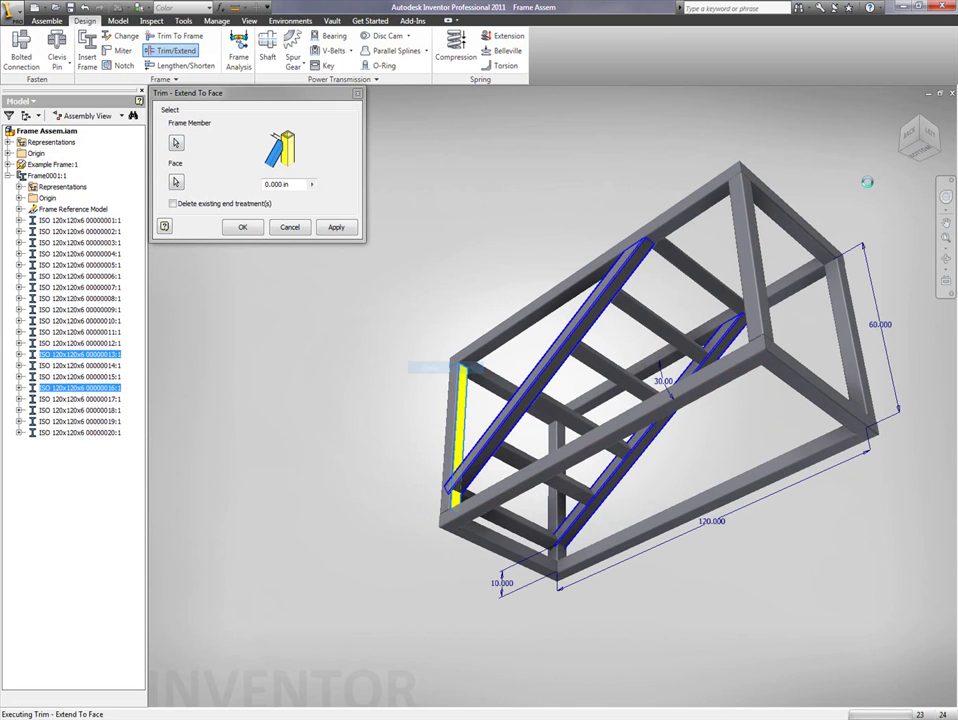
click(903, 131)
click(289, 227)
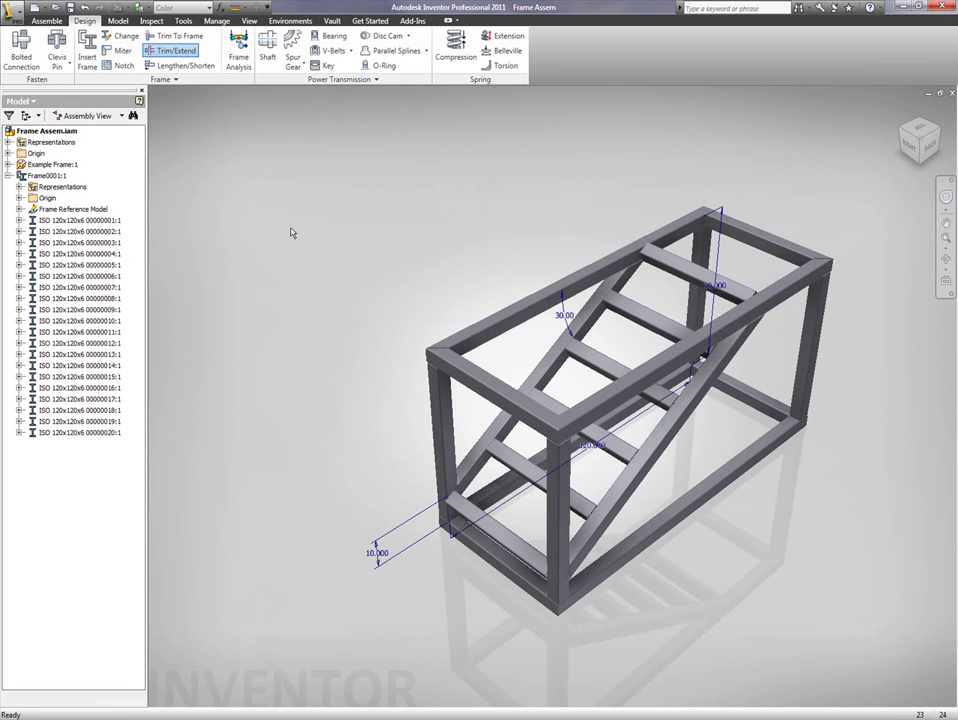
Step: Create a new static frame analysis simulation
middle_drag(531, 251, 462, 237)
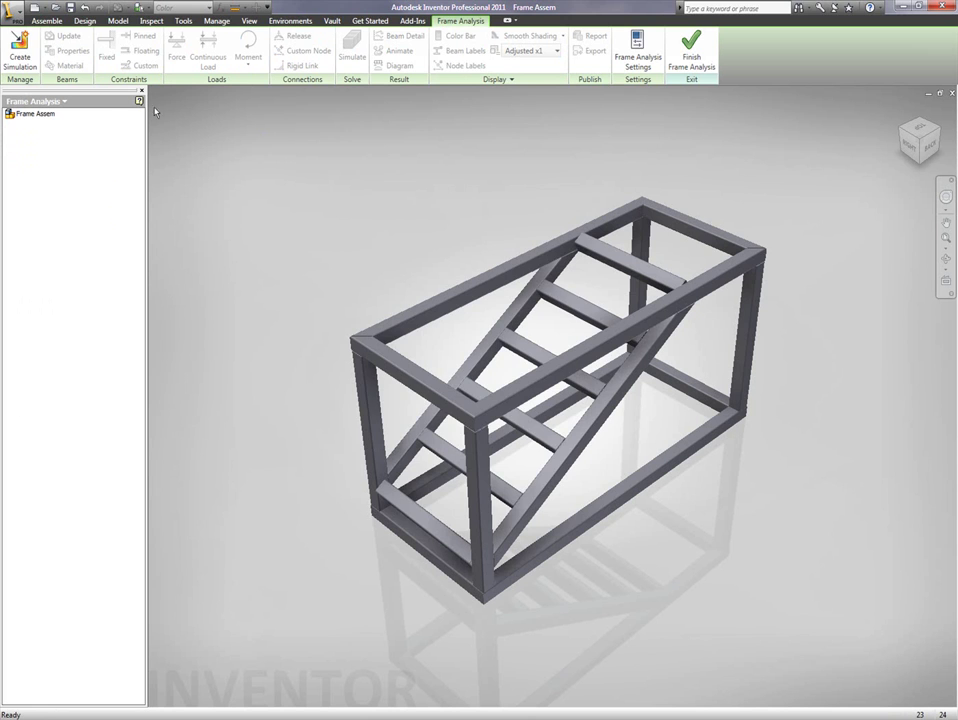
click(19, 48)
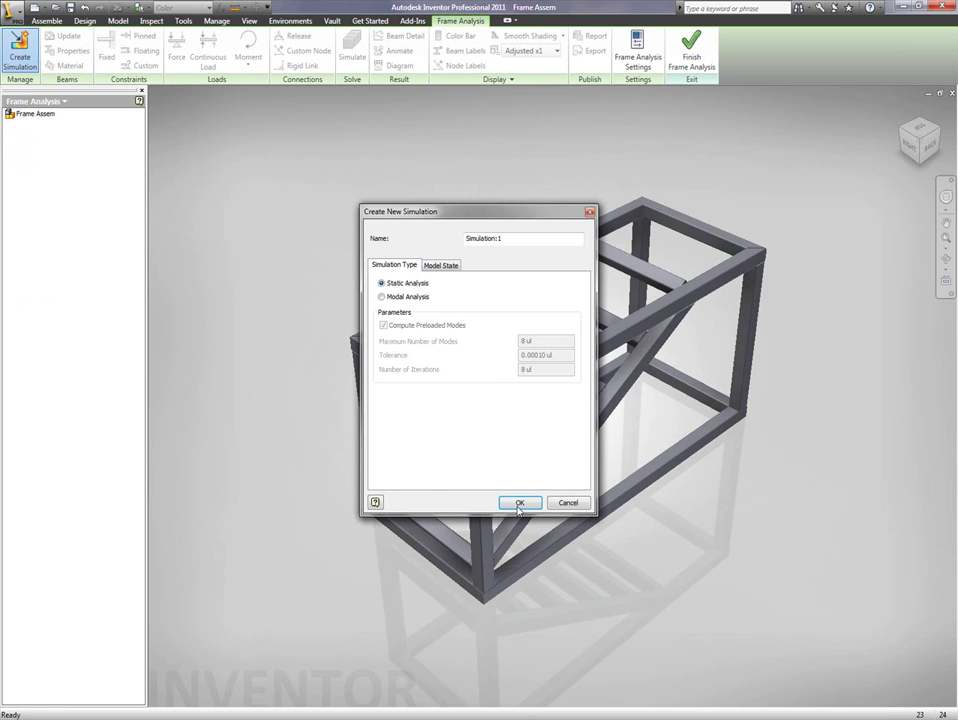
click(519, 503)
Step: Place fixed supports on the right, front and front-left bottom corner nodes
click(106, 48)
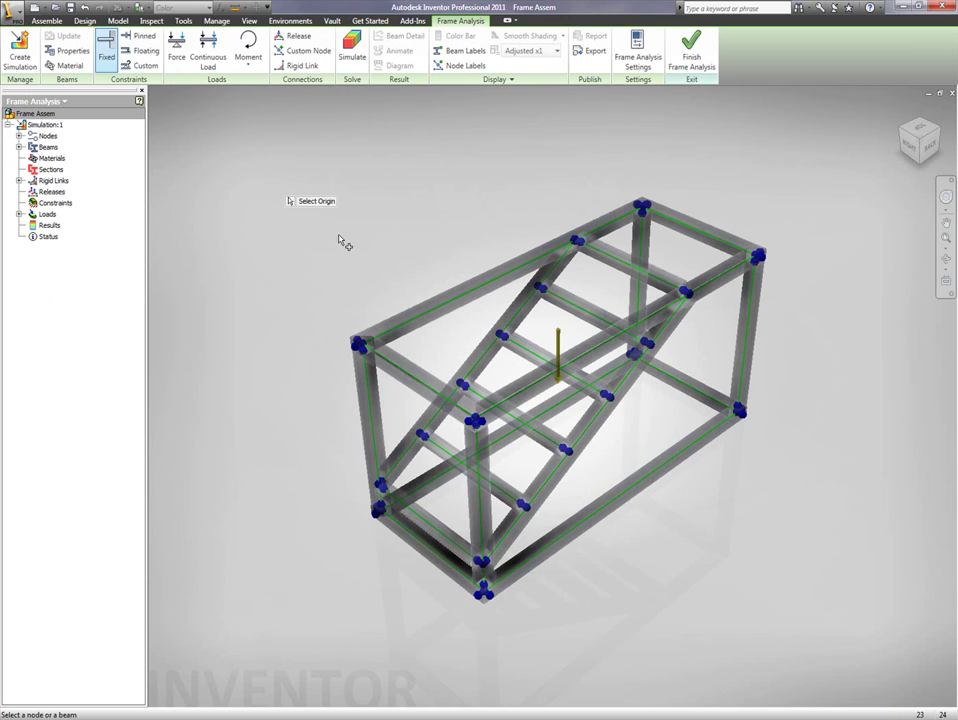
click(635, 357)
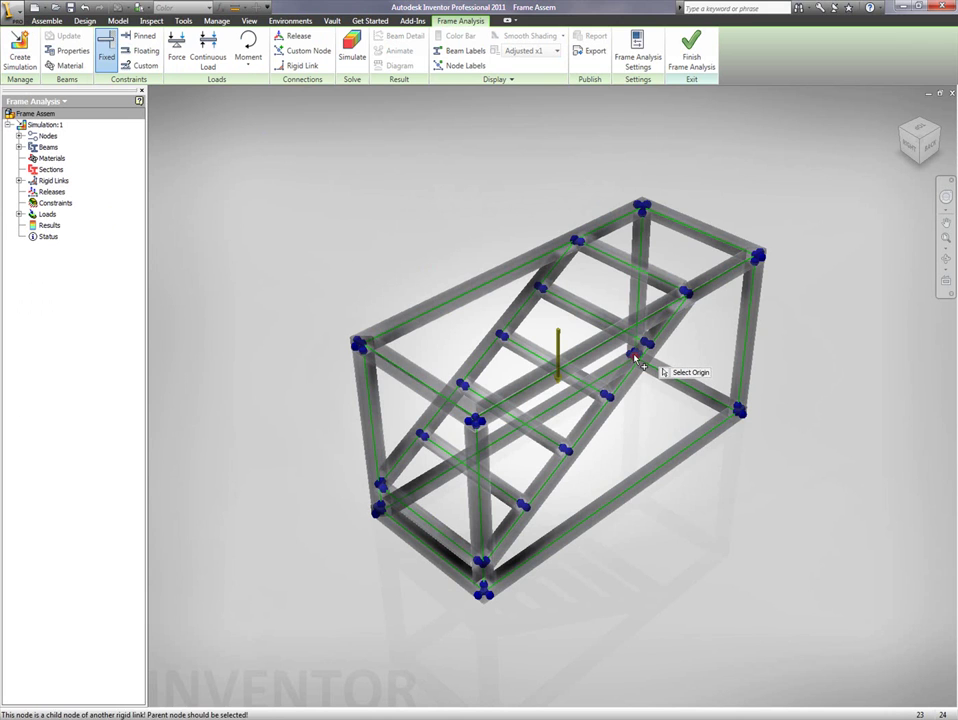
key(Escape)
click(106, 48)
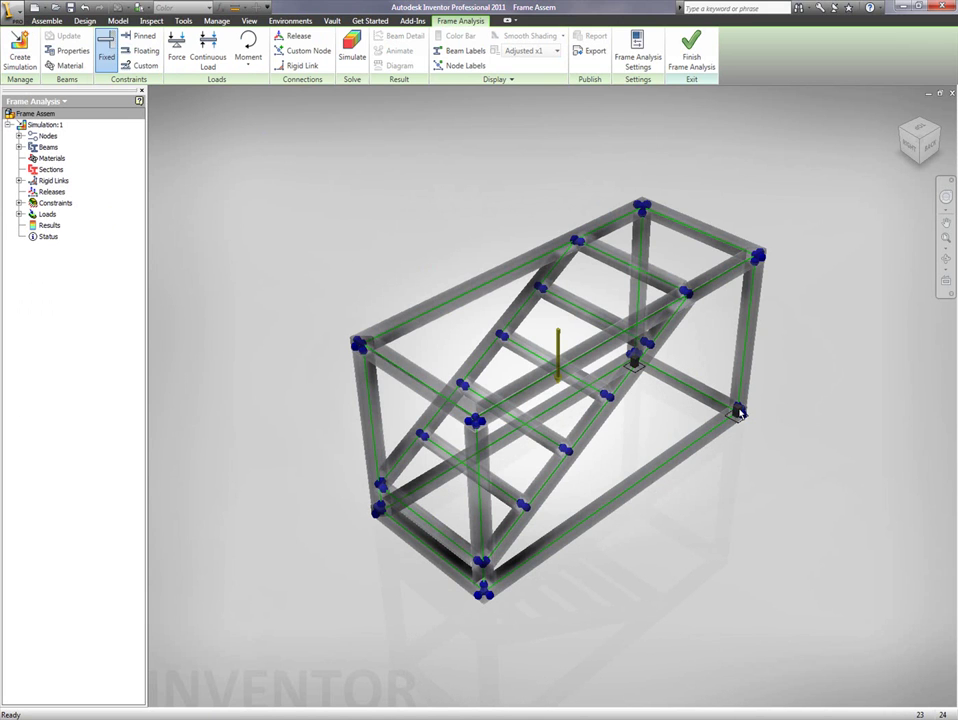
click(738, 411)
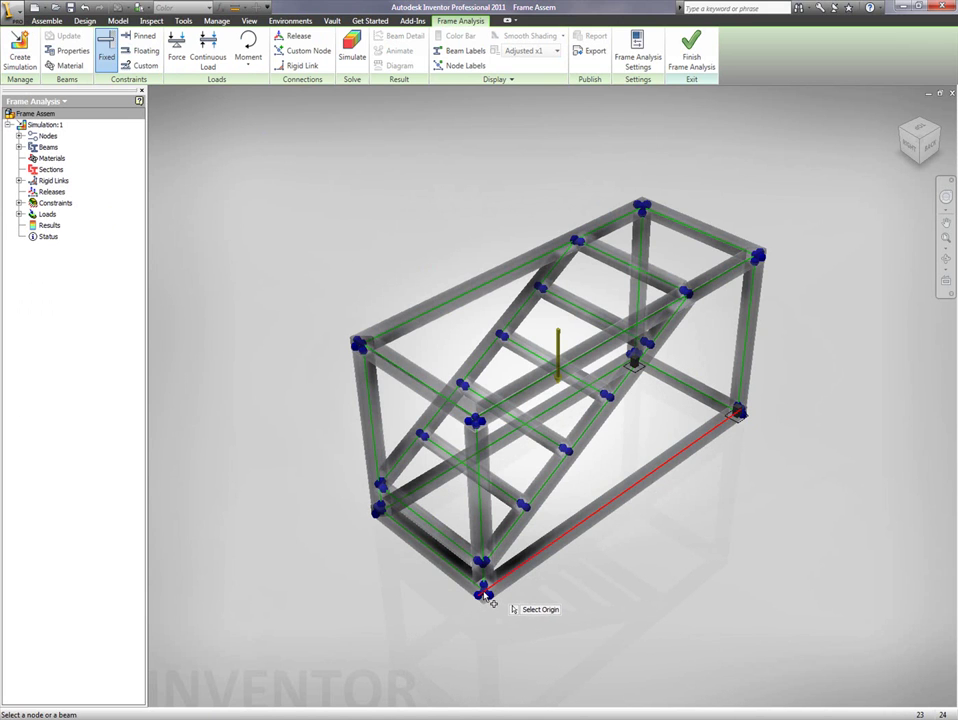
click(484, 596)
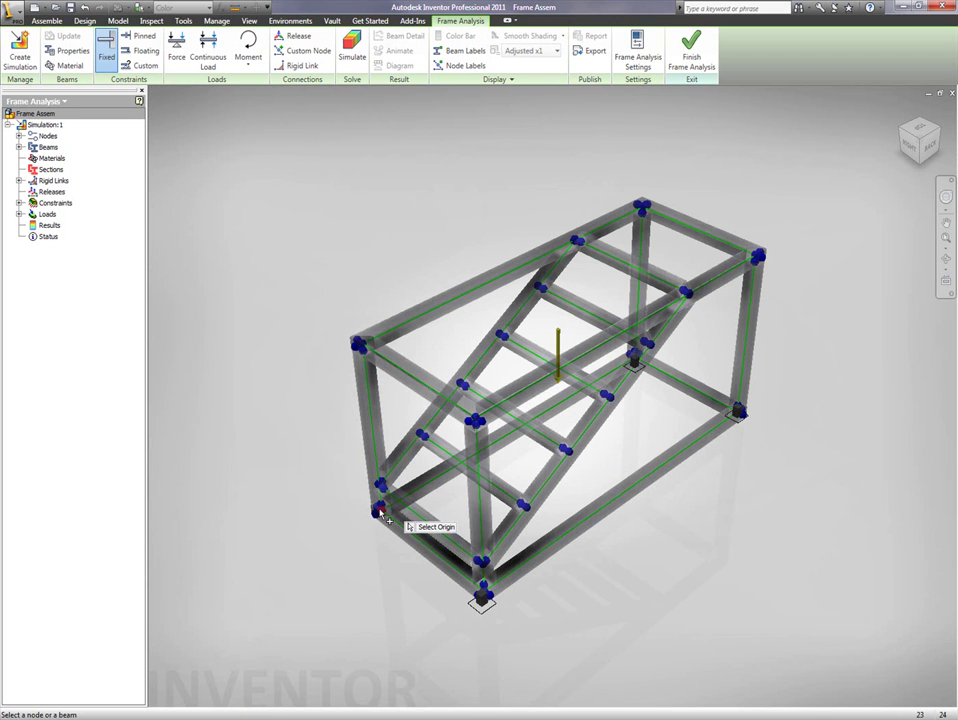
click(380, 512)
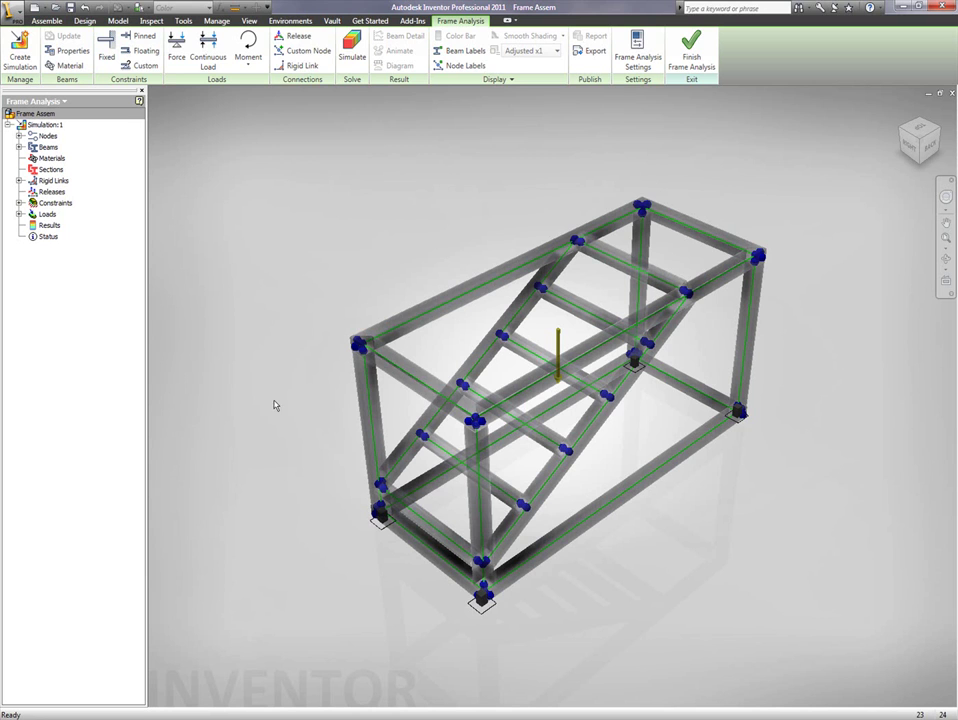
Step: Add forces on the top corner node and the front-right top node, the latter with magnitude 2
click(176, 50)
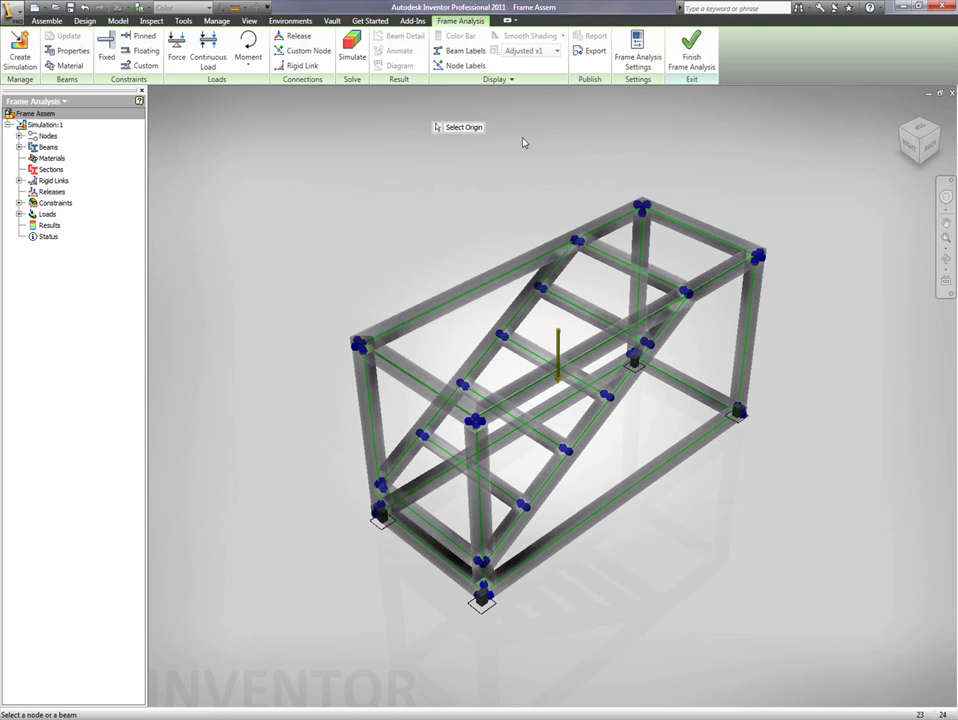
click(642, 212)
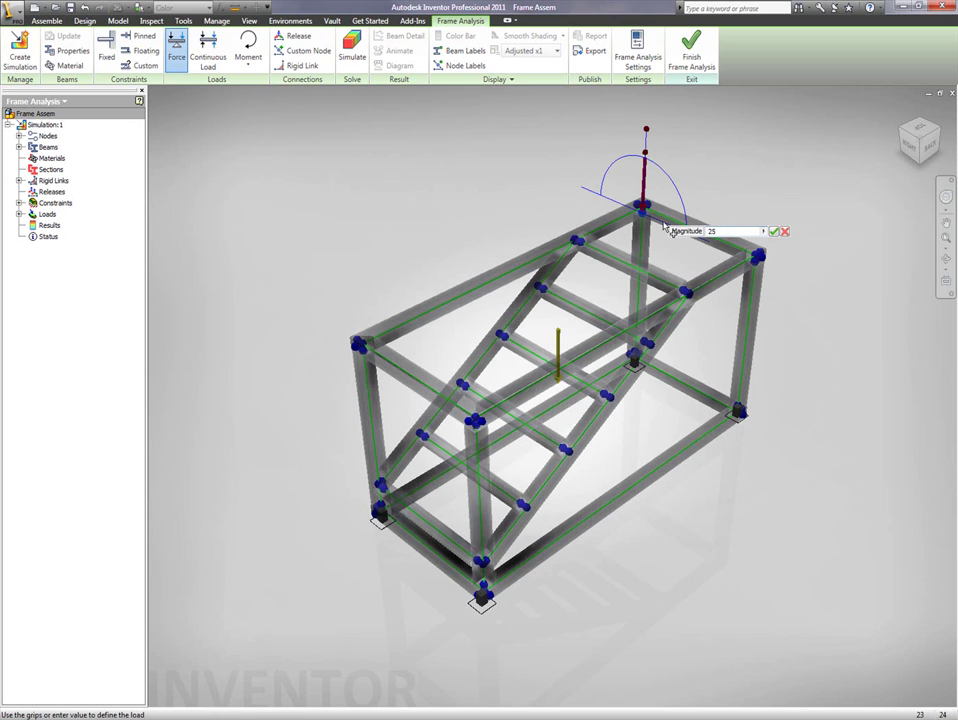
click(772, 232)
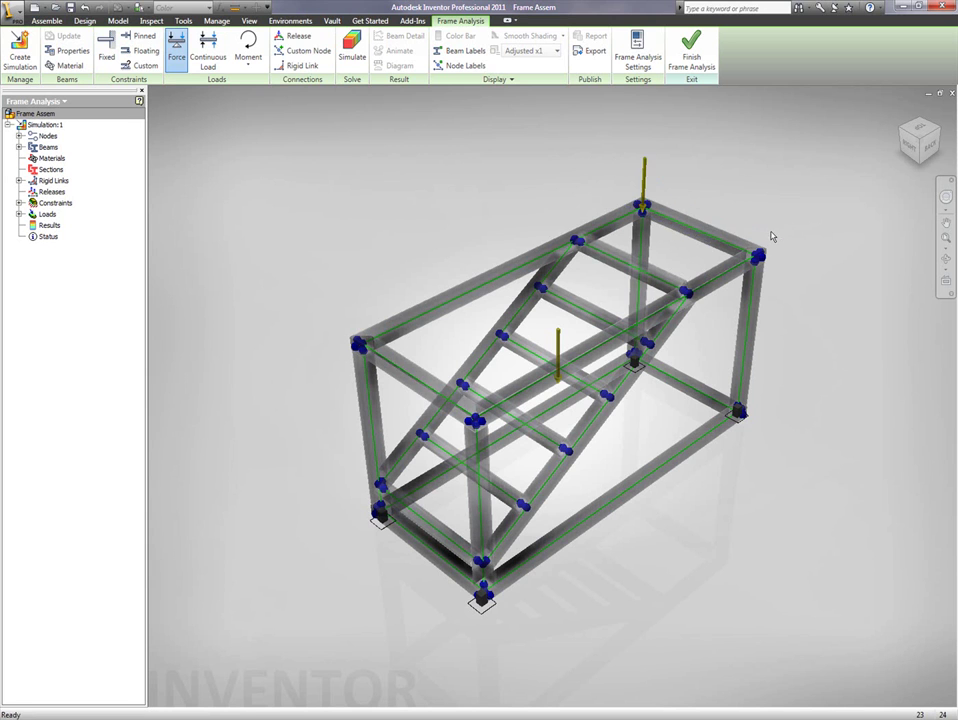
click(762, 260)
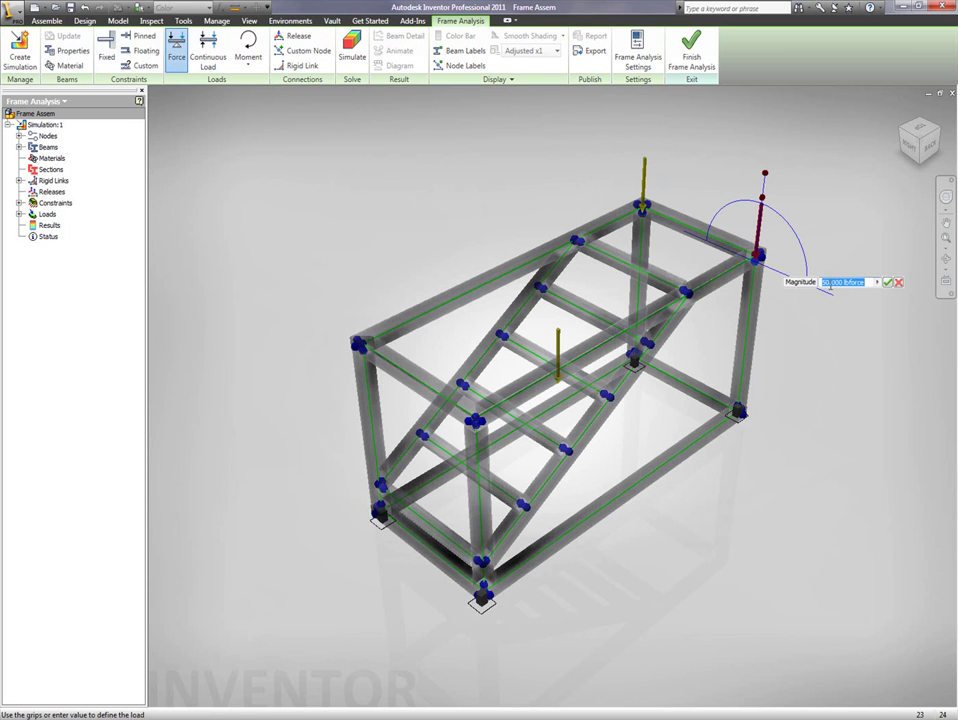
text(2500)
click(887, 284)
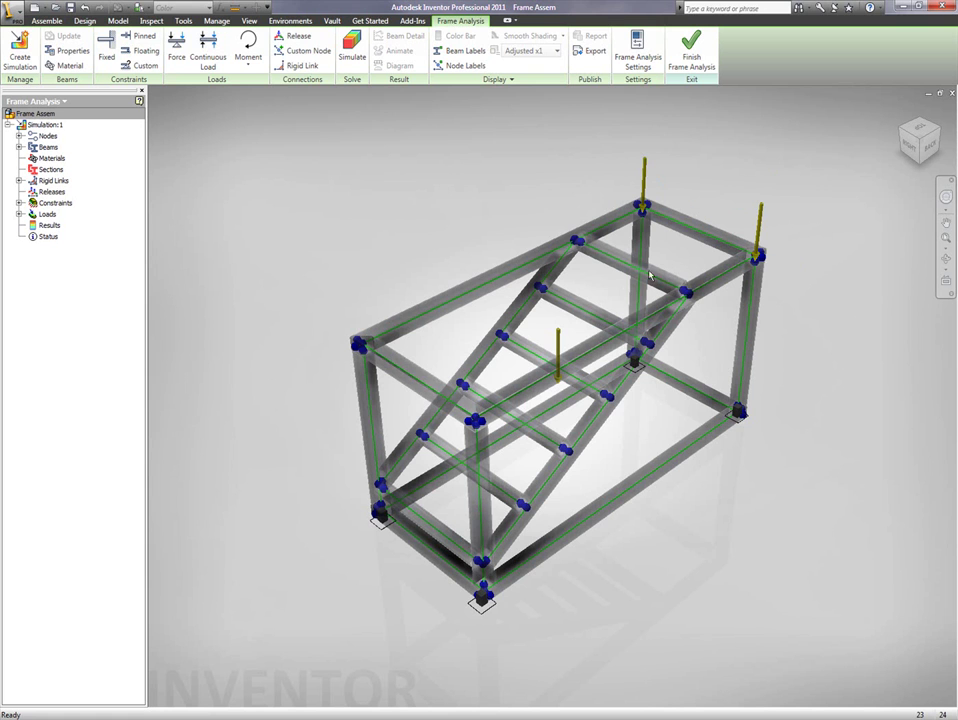
Step: Add a force on the beam at a 1.75 ft offset
key(Return)
click(596, 320)
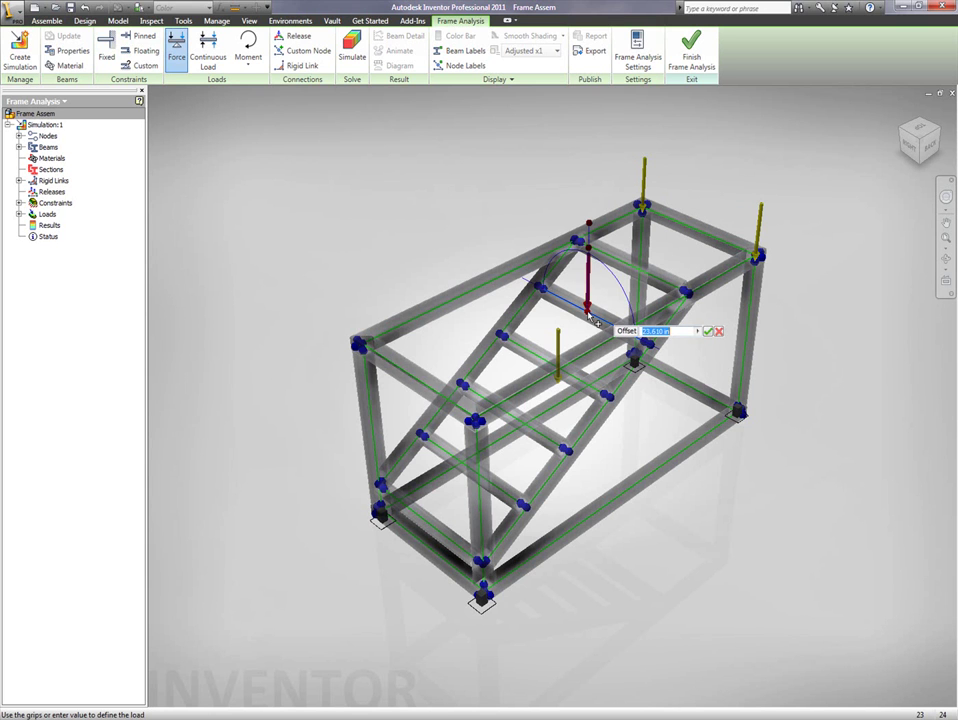
click(911, 139)
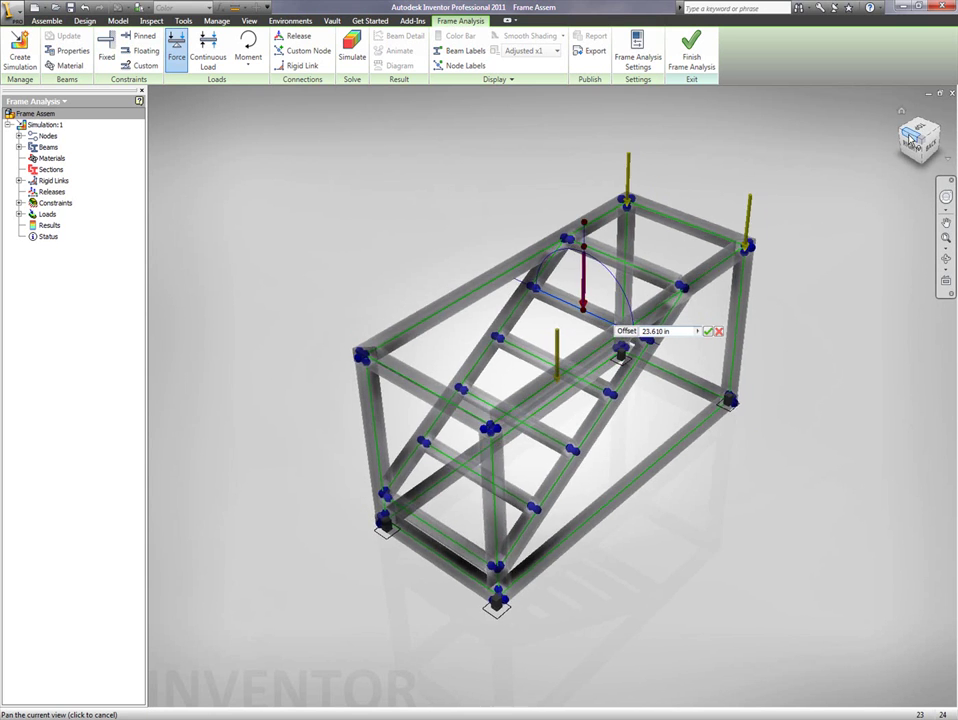
drag(672, 330, 636, 331)
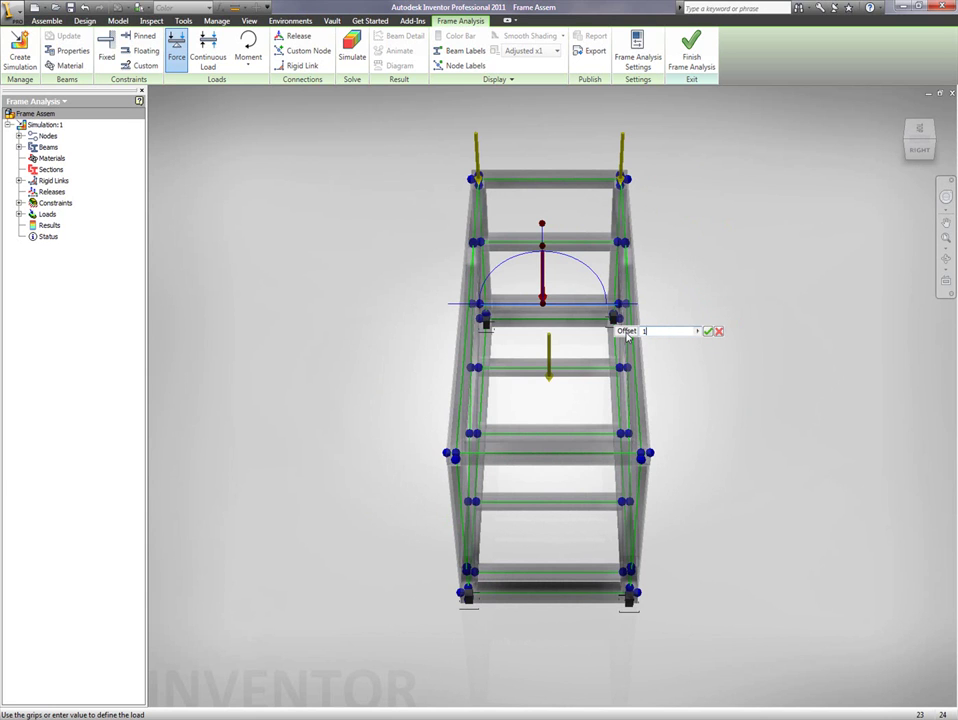
key(Return)
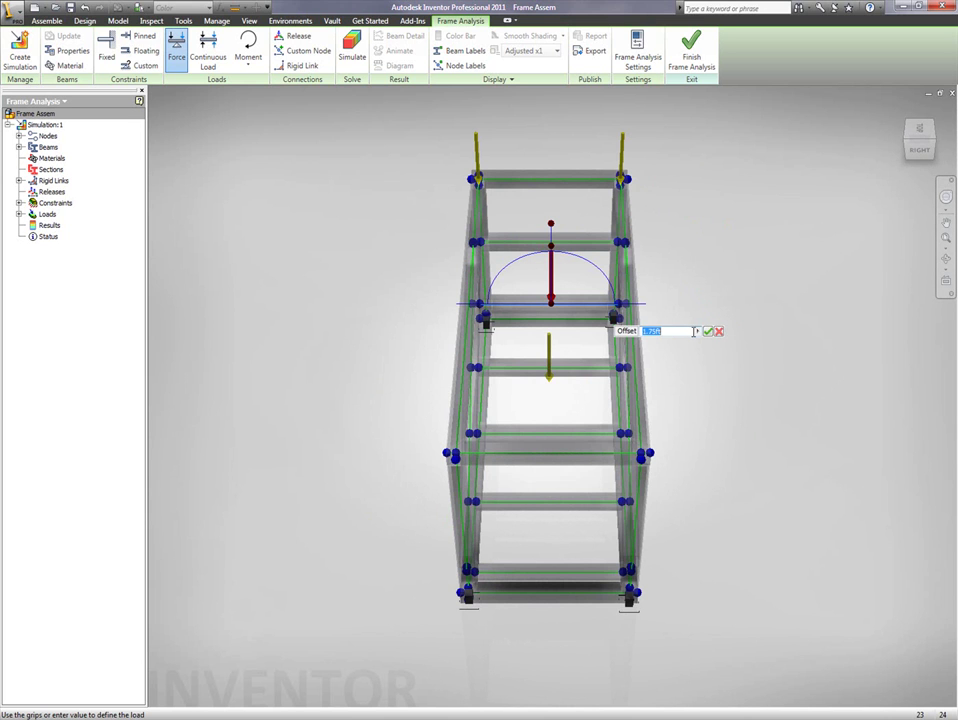
click(707, 331)
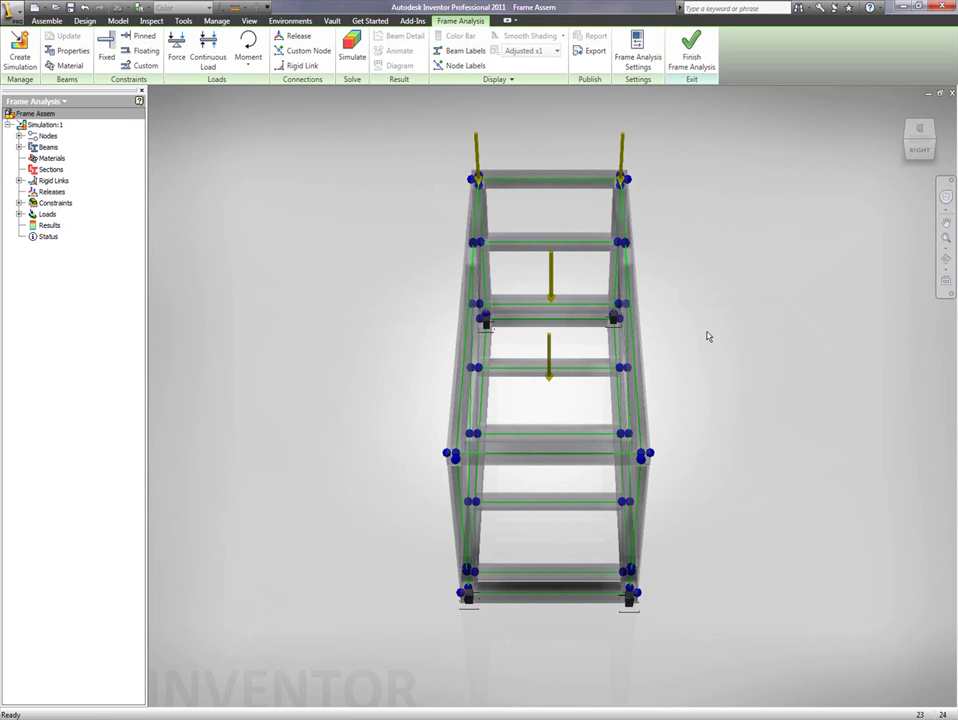
Step: Edit the stringer force to magnitude 1250 with a 240° angle of plane
double_click(552, 288)
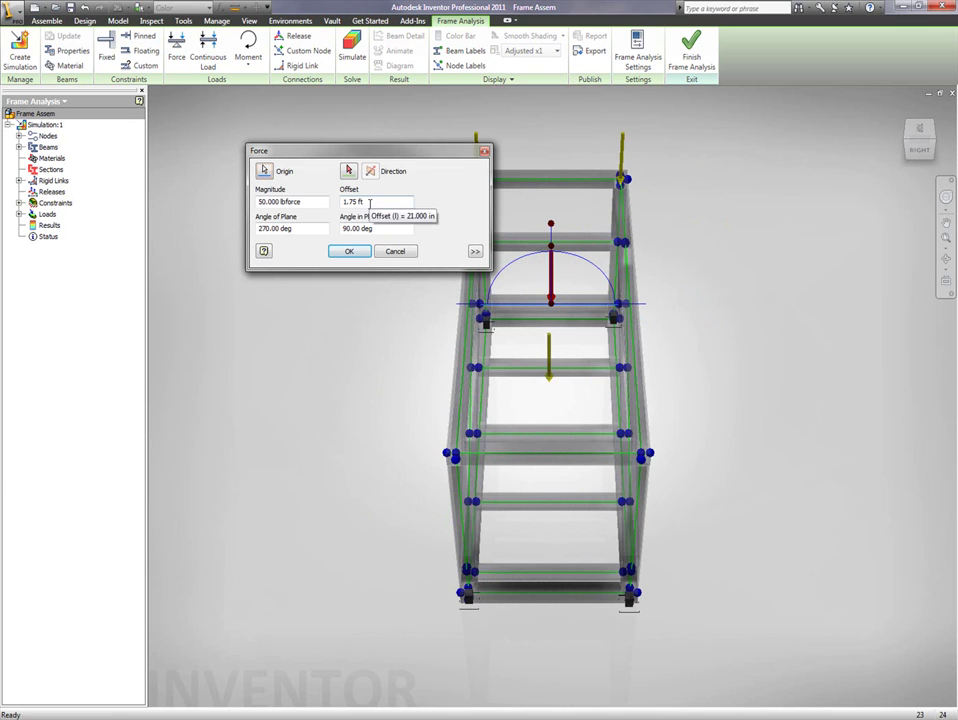
drag(305, 202, 218, 198)
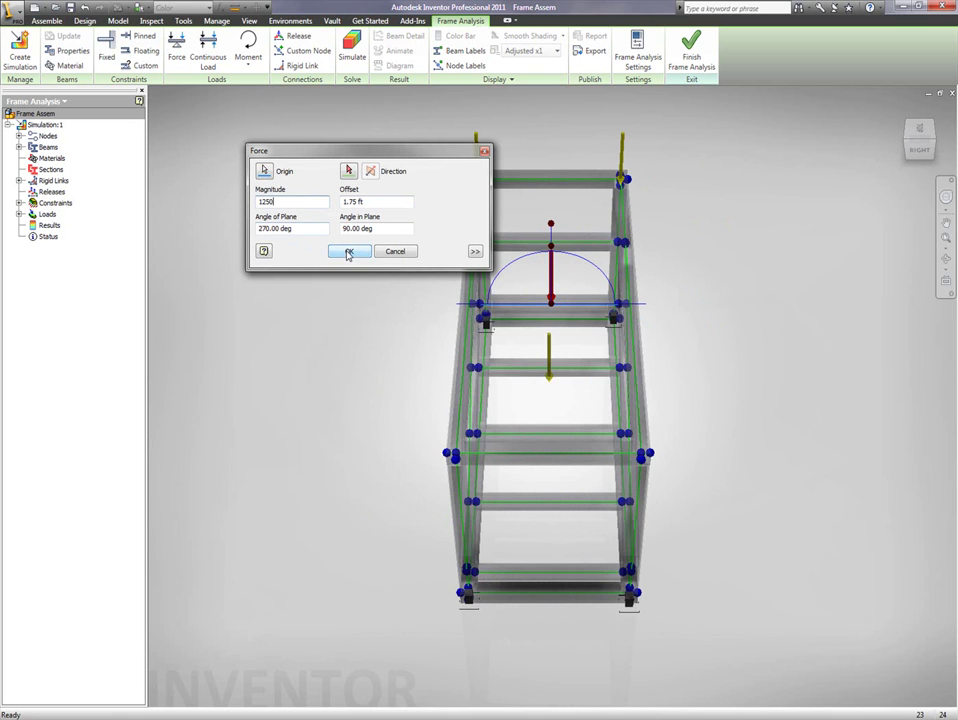
click(920, 145)
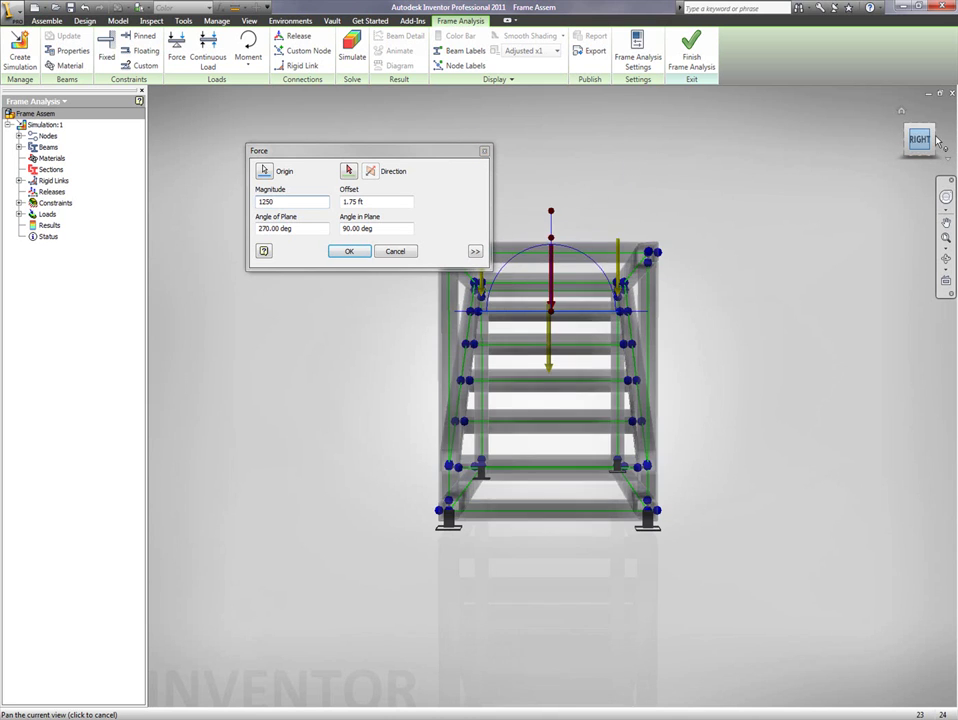
click(940, 142)
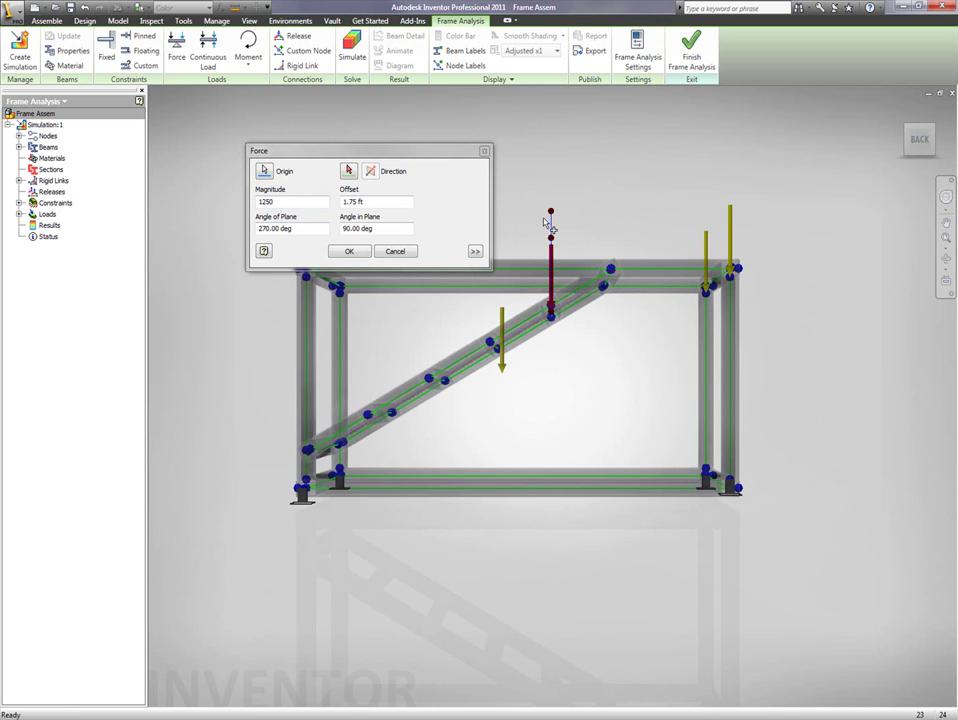
drag(559, 220, 516, 236)
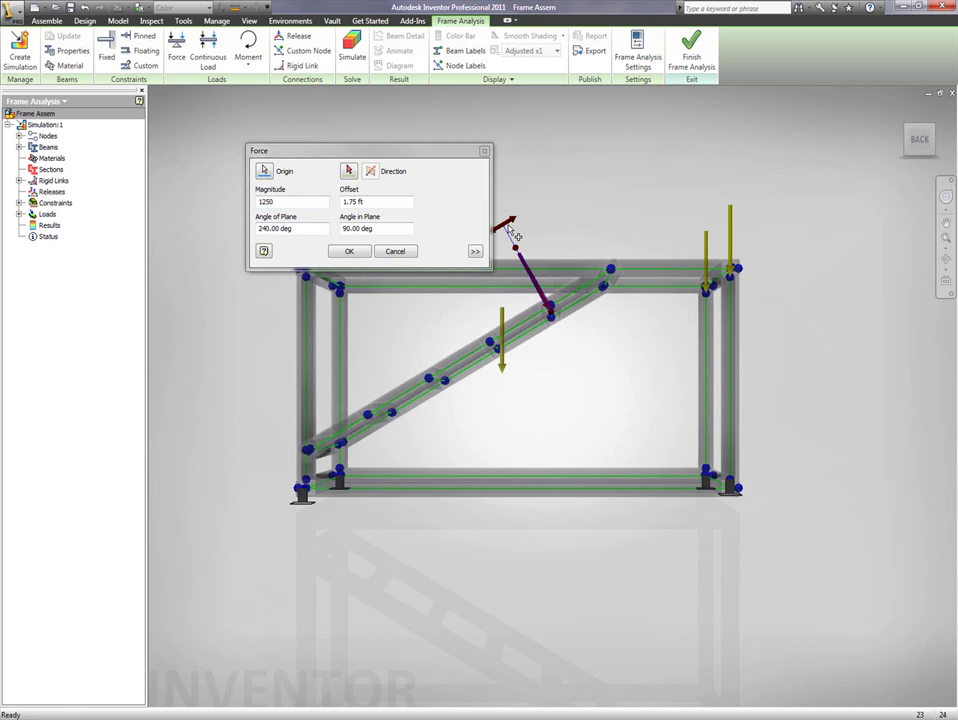
click(349, 252)
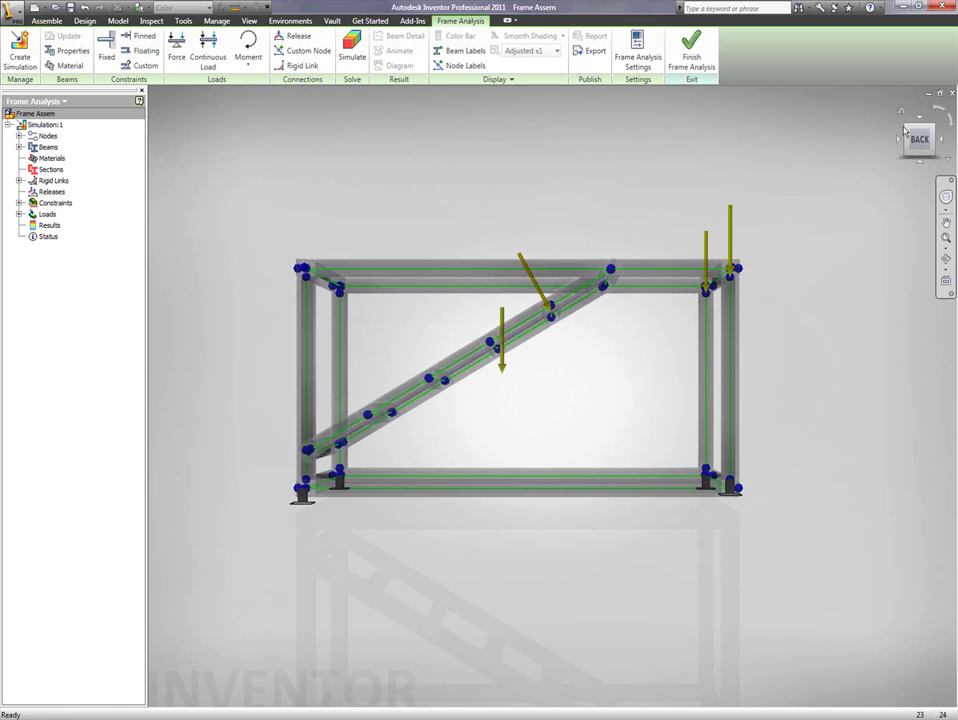
click(901, 114)
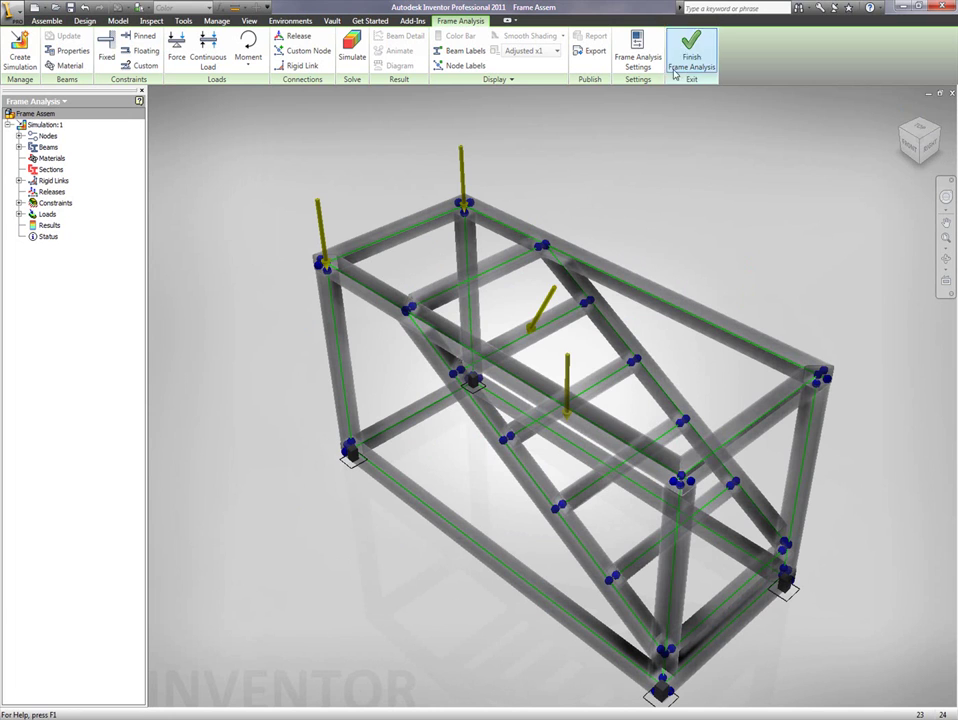
Step: Run Simulate and play the displacement animation in Animate Results, viewed from the front
click(352, 52)
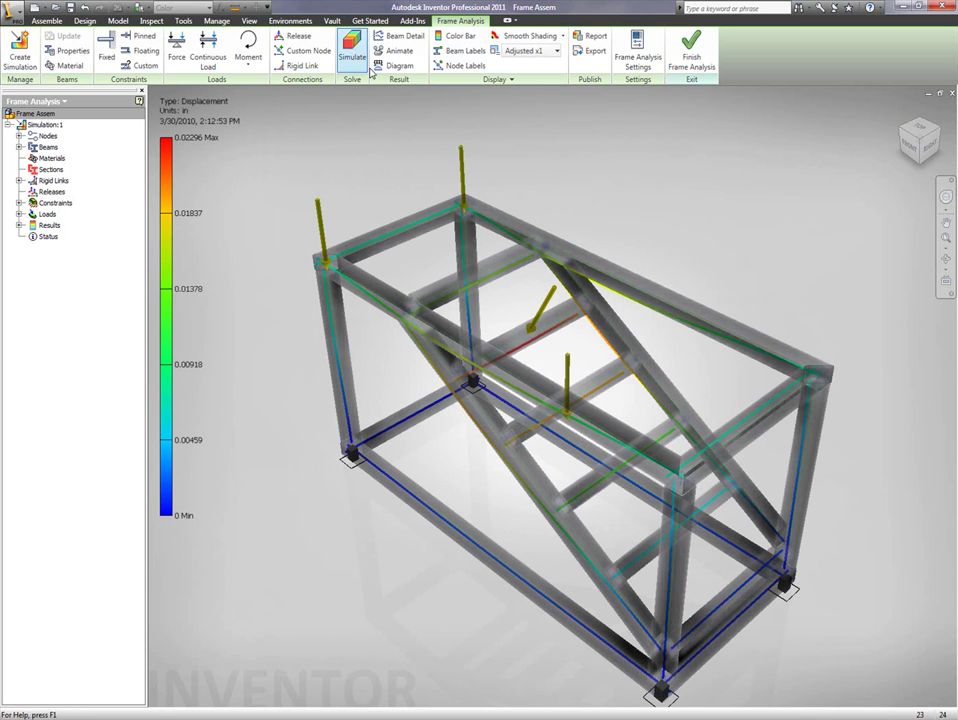
click(412, 50)
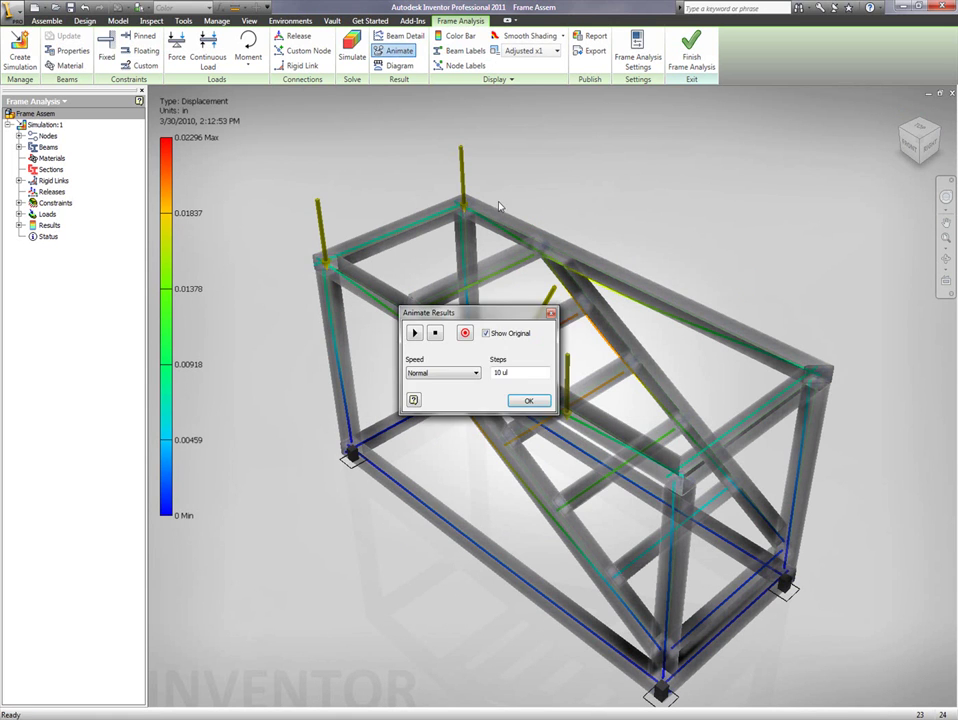
click(422, 337)
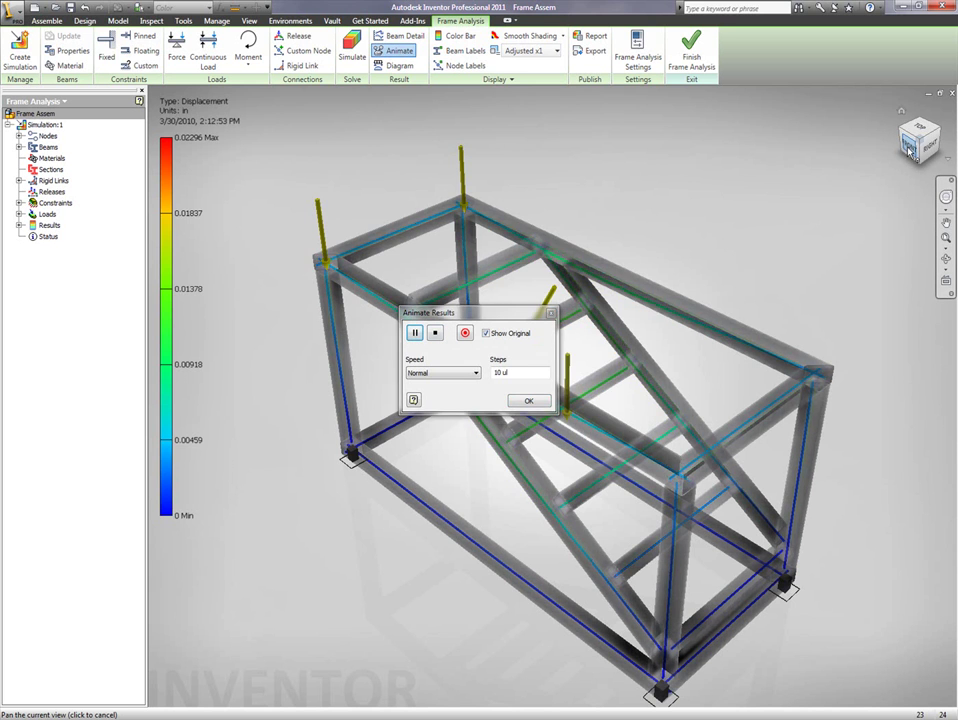
click(912, 148)
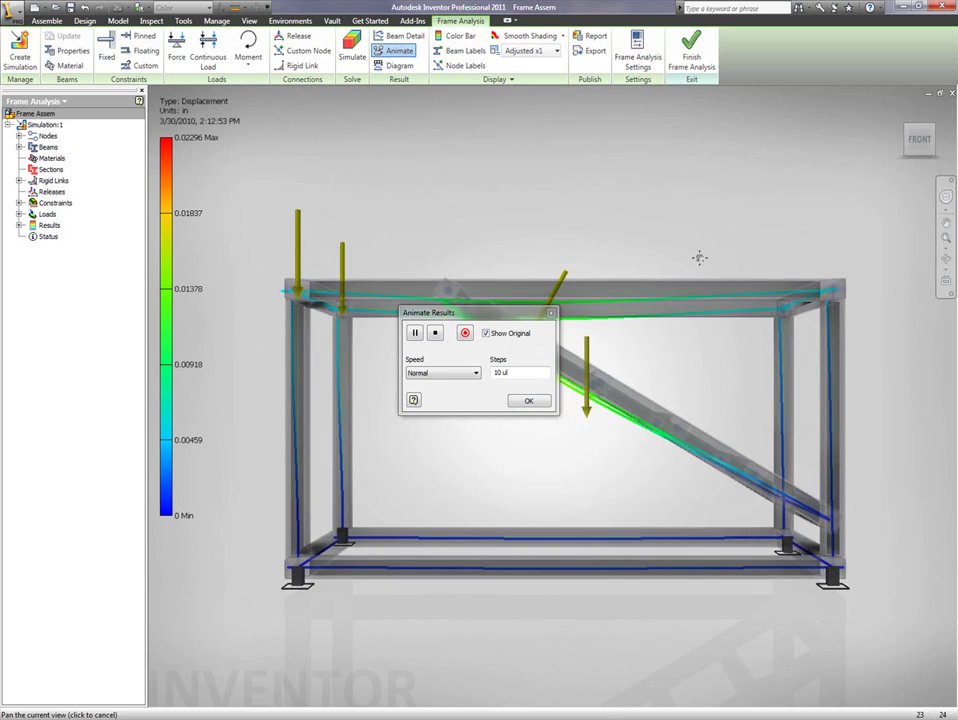
drag(695, 259, 687, 313)
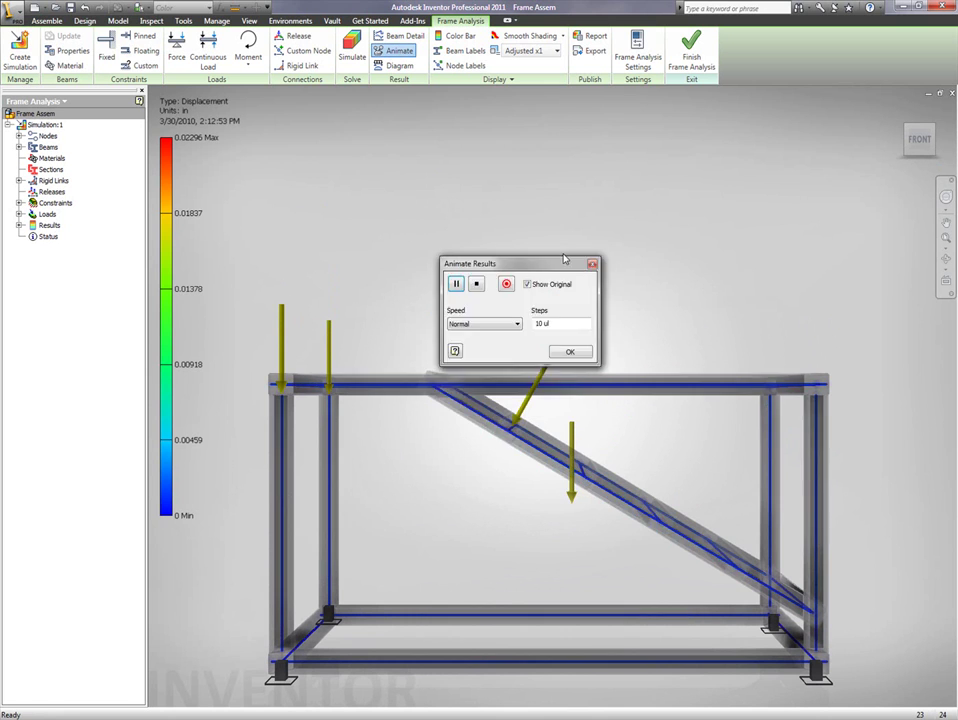